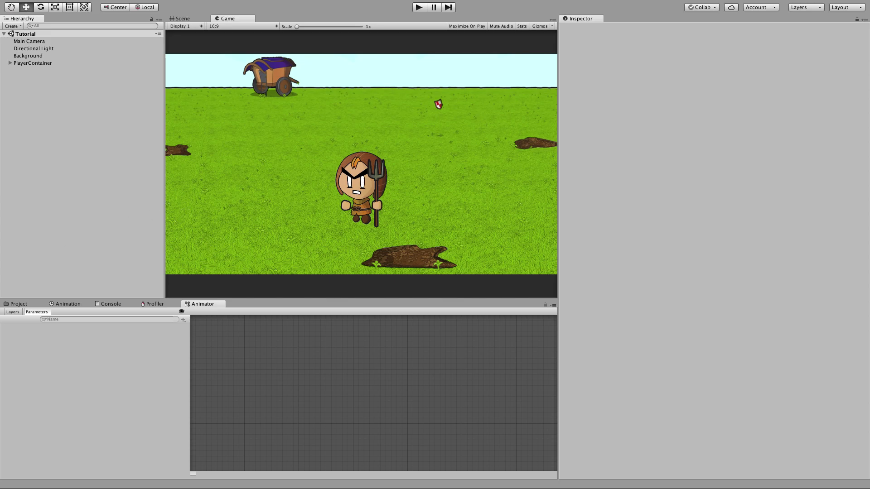
# Create a 2D sprite object named Arrow that uses the Arrow sprite.
pyautogui.rightClick(52, 146)
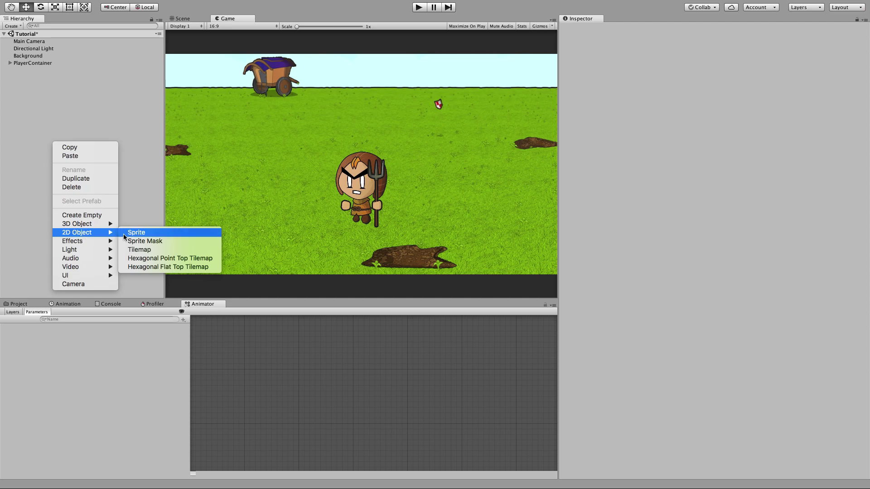
pyautogui.click(137, 232)
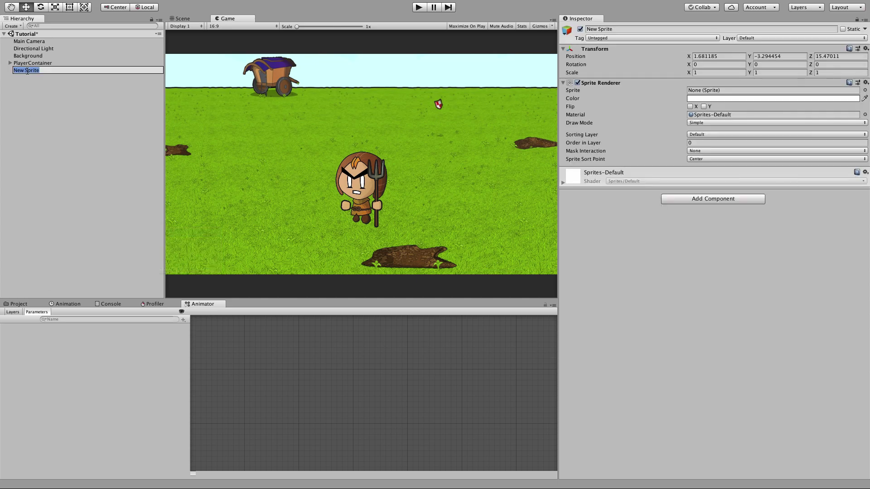
pyautogui.write('Arrow')
pyautogui.press('Return')
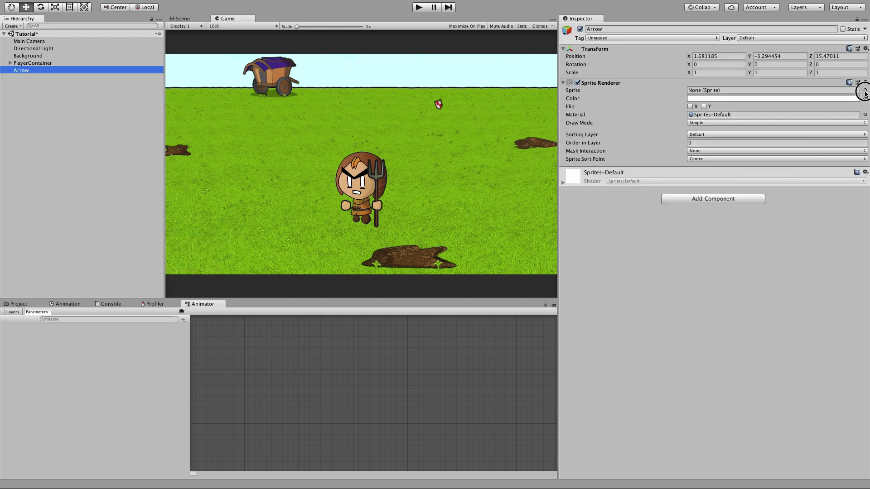
pyautogui.click(865, 90)
pyautogui.write('arrow')
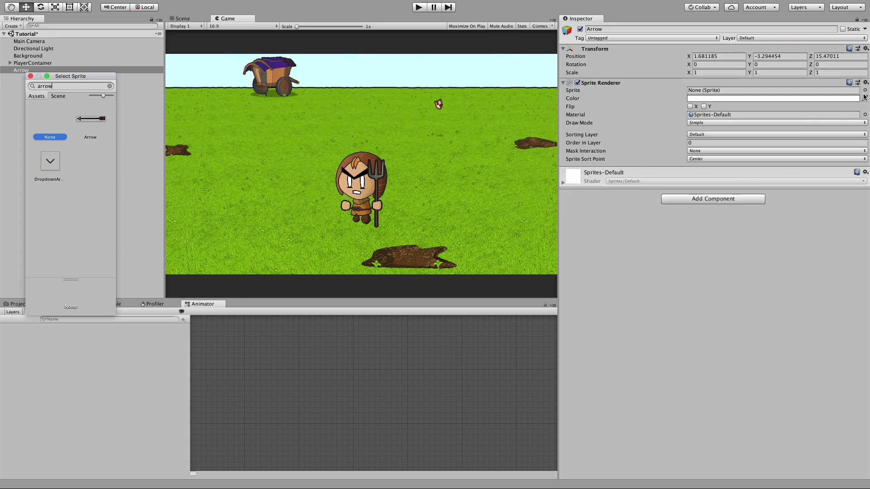
pyautogui.doubleClick(89, 122)
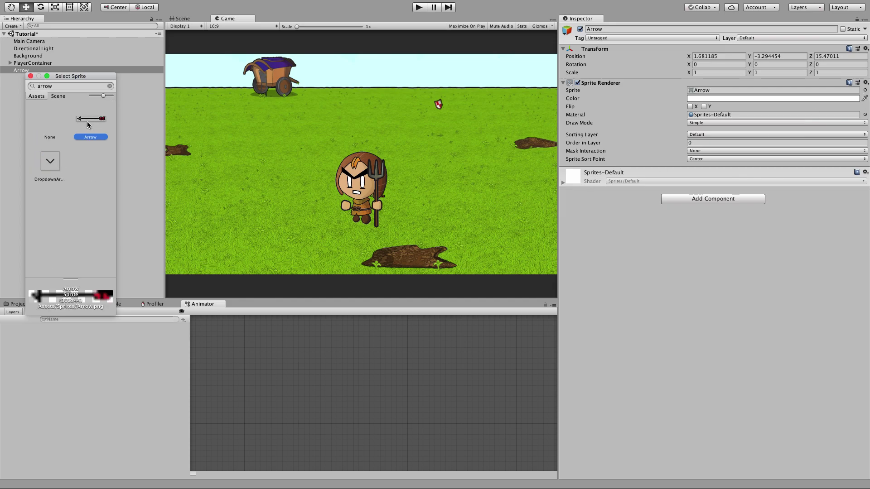
# Position the Arrow object at X 4.15, Y 0, Z 0.
pyautogui.click(778, 56)
pyautogui.write('0')
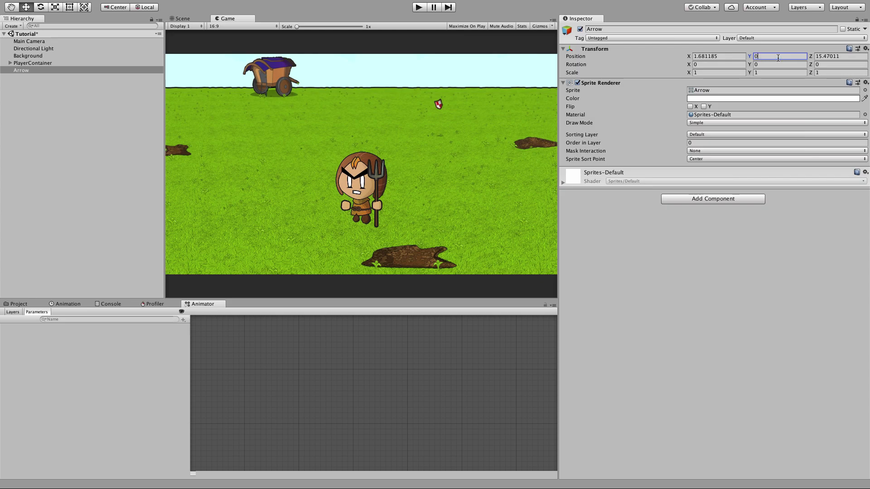
pyautogui.press('Tab')
pyautogui.write('0')
pyautogui.click(720, 58)
pyautogui.write('4.15')
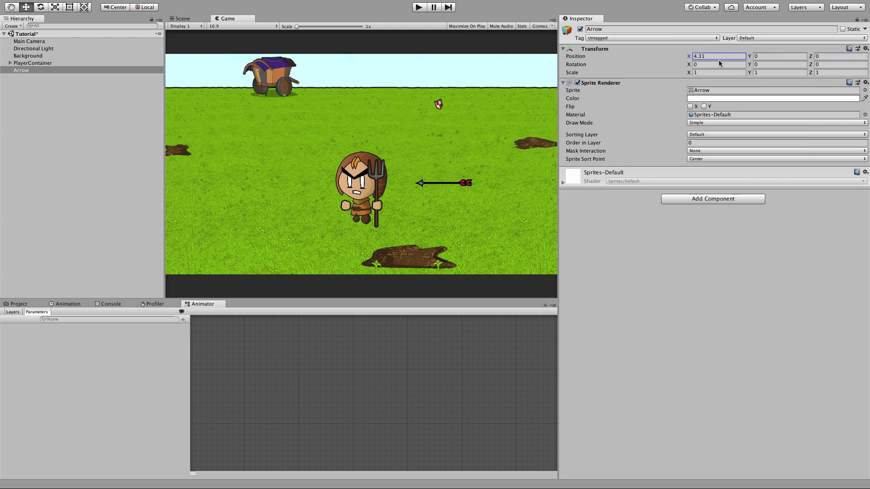
# Create a new C# script named Arrow in the Scripts folder.
pyautogui.click(18, 303)
pyautogui.rightClick(205, 349)
pyautogui.moveTo(254, 282)
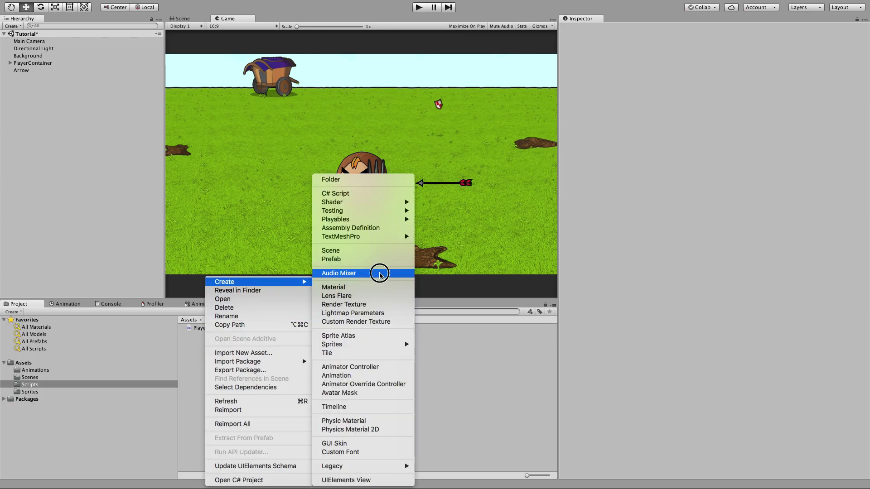
pyautogui.click(350, 196)
pyautogui.write('Arrow')
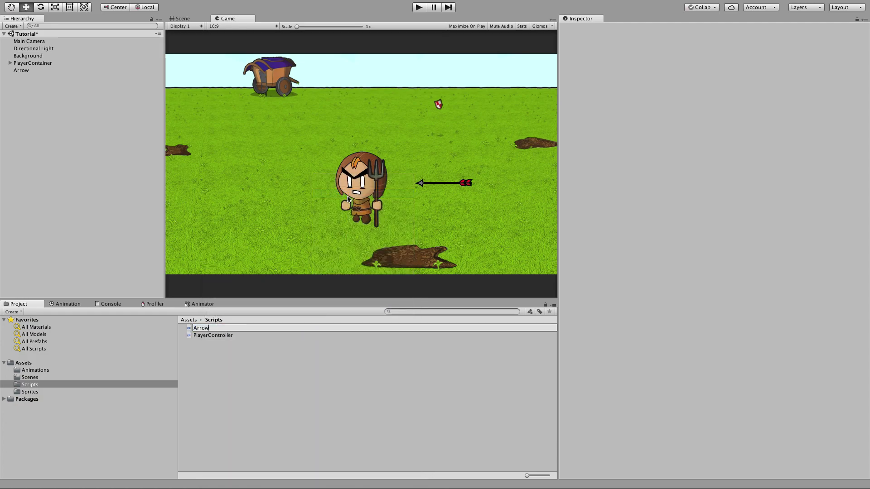
pyautogui.press('Return')
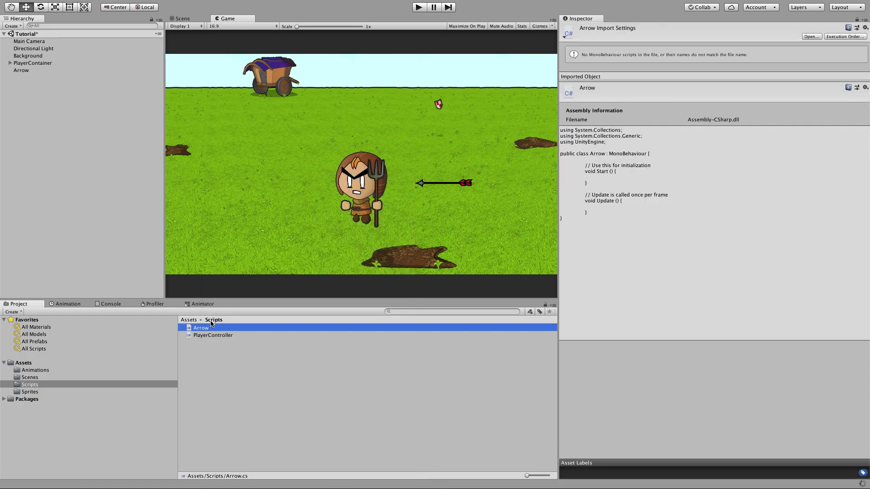
# In Arrow.cs, delete Start() and the template comments, and move braces onto their own lines.
pyautogui.doubleClick(206, 327)
pyautogui.moveTo(177, 117); pyautogui.dragTo(163, 94)
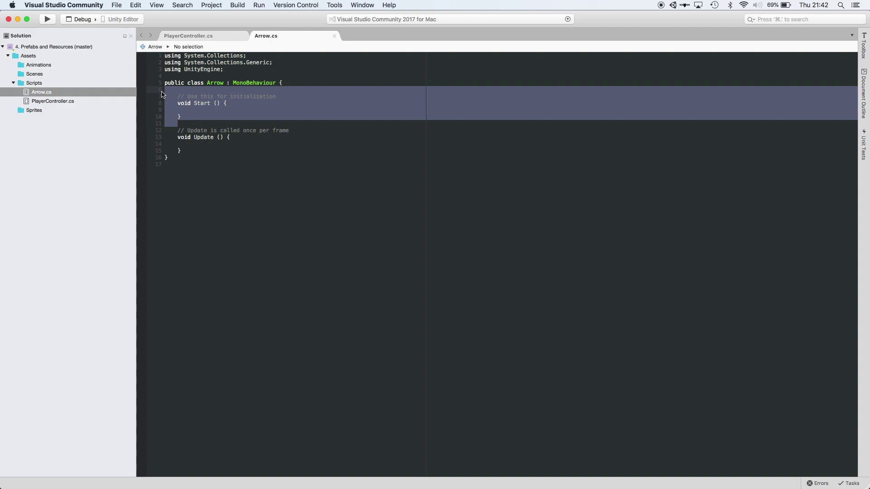
pyautogui.press('BackSpace')
pyautogui.click(279, 83)
pyautogui.press('Return')
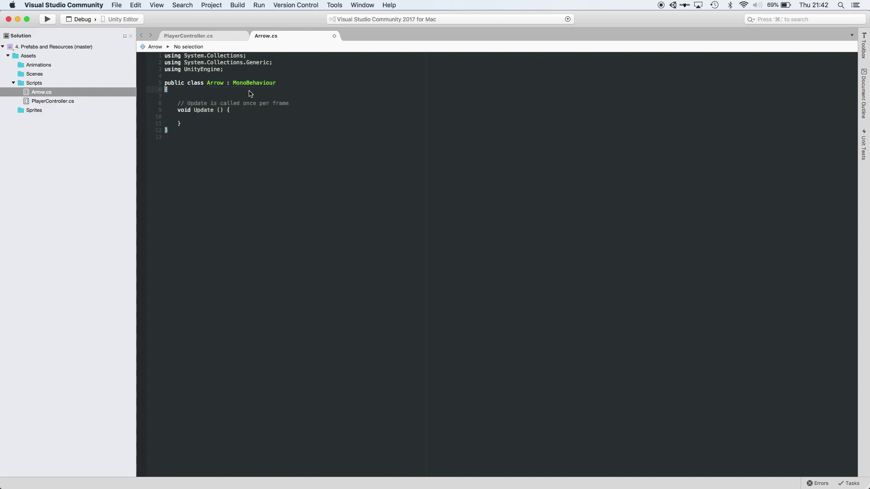
pyautogui.click(289, 104)
pyautogui.hotkey('shift', 'Up')
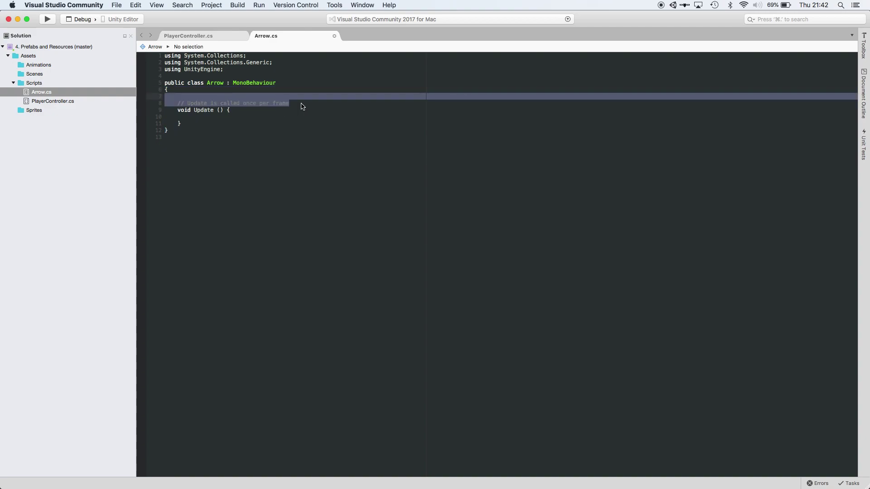
pyautogui.press('BackSpace')
pyautogui.press('Down')
pyautogui.press('End')
pyautogui.press('Left')
# Add 'private const float SPEED = 10f;' and make Update move the arrow by -transform.right * SPEED * Time.deltaTime, then save.
pyautogui.press('Return')
pyautogui.press('Up')
pyautogui.press('Up')
pyautogui.press('Return')
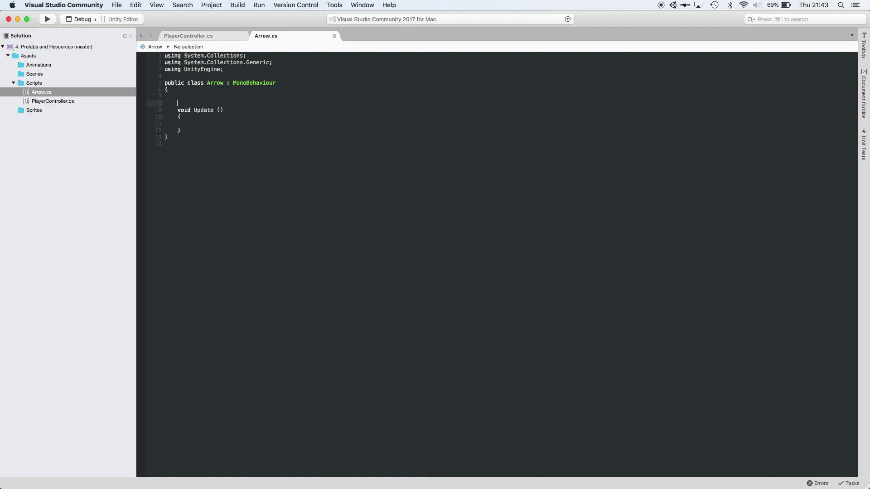
pyautogui.press('Up')
pyautogui.write('pir')
pyautogui.press('BackSpace')
pyautogui.press('BackSpace')
pyautogui.write('r')
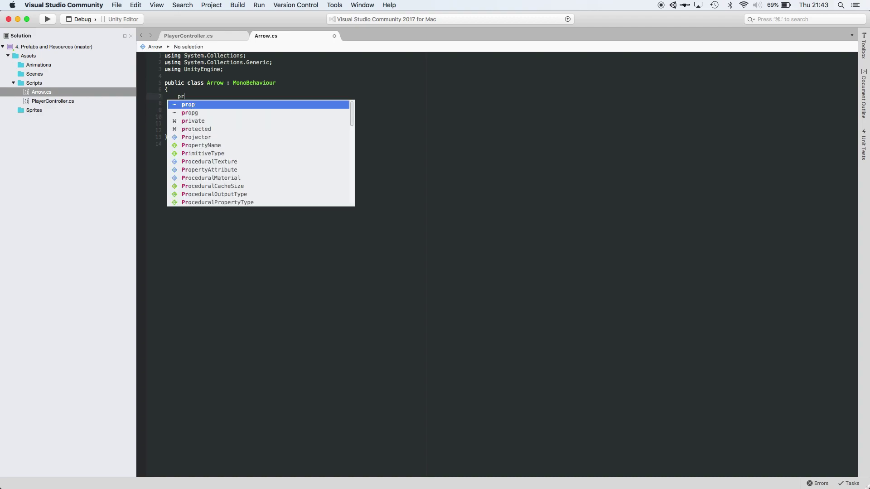
pyautogui.write('ivate const flo')
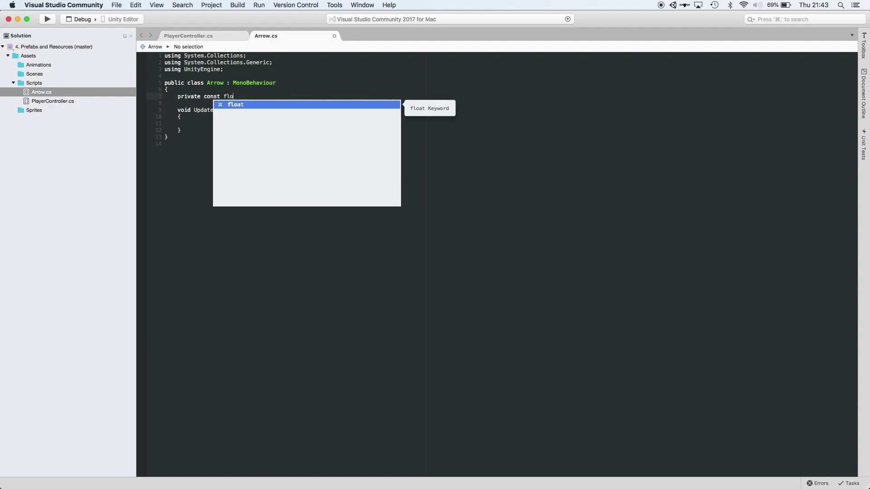
pyautogui.write('at SPEED = 10f;')
pyautogui.click(191, 123)
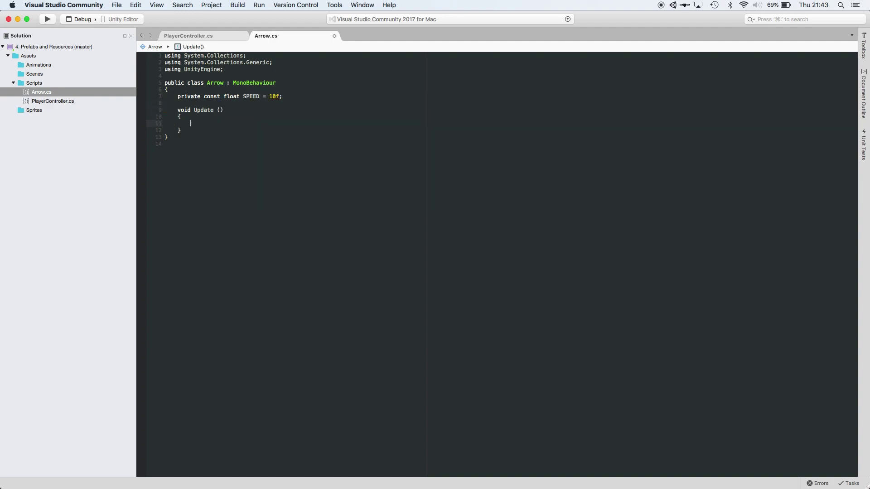
pyautogui.write('transform.position += -transform.')
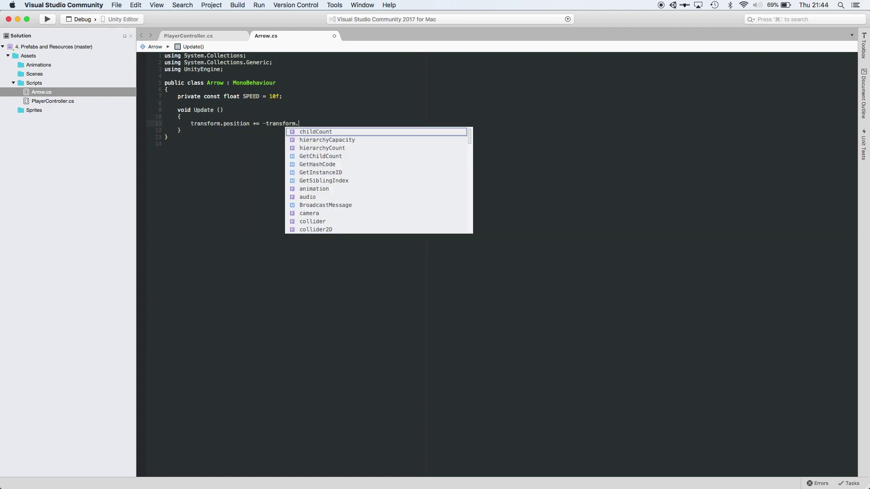
pyautogui.write('right * SPEED * Time.deltaTime;')
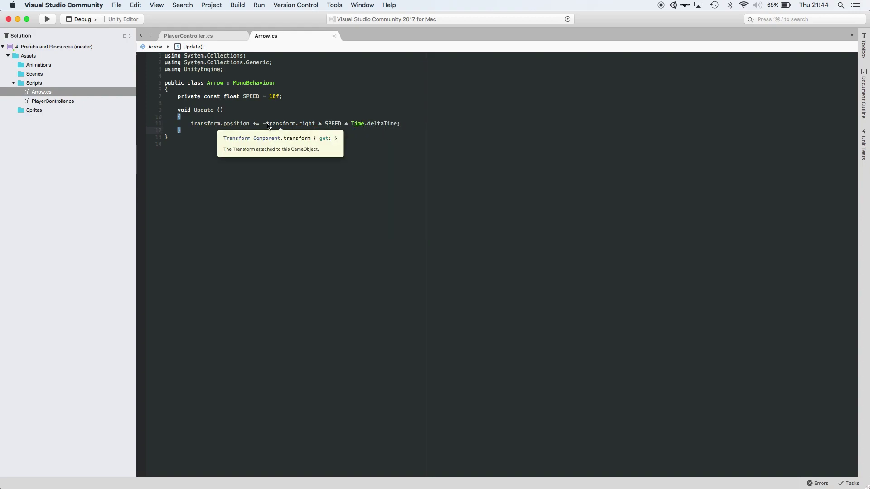
pyautogui.press('super+s')
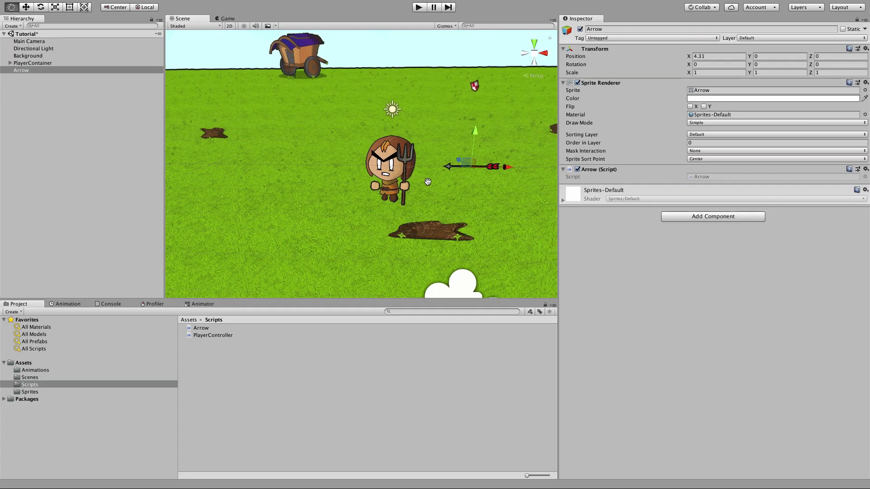
# Tilt the arrow around its Z axis to show the transform.right direction it moves along.
pyautogui.moveTo(427, 181); pyautogui.dragTo(400, 165, button='middle')
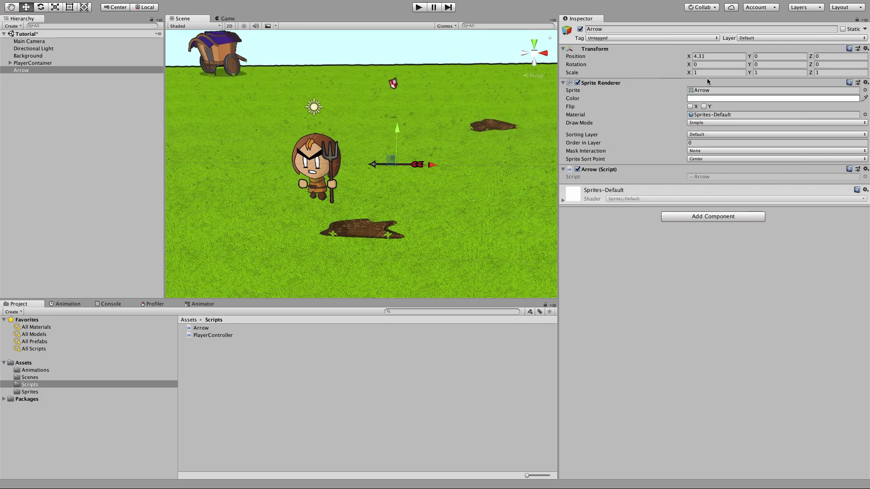
pyautogui.moveTo(810, 64); pyautogui.dragTo(281, 105)
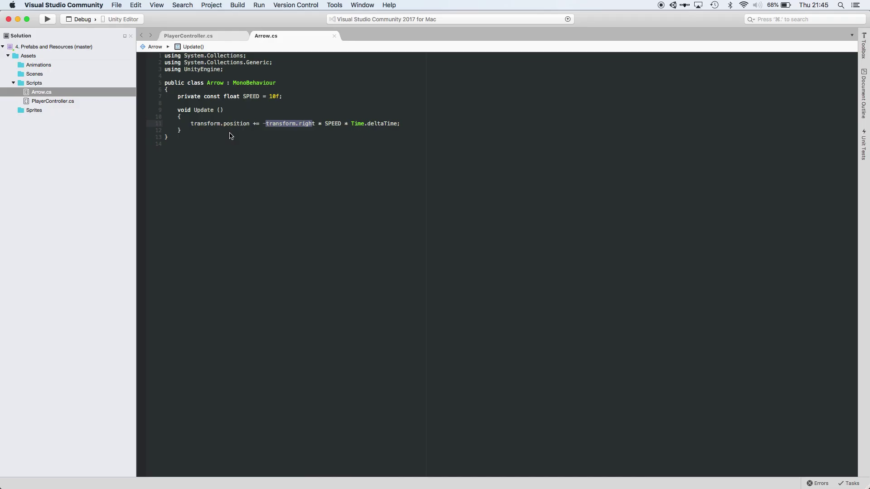
pyautogui.moveTo(194, 125); pyautogui.dragTo(308, 126)
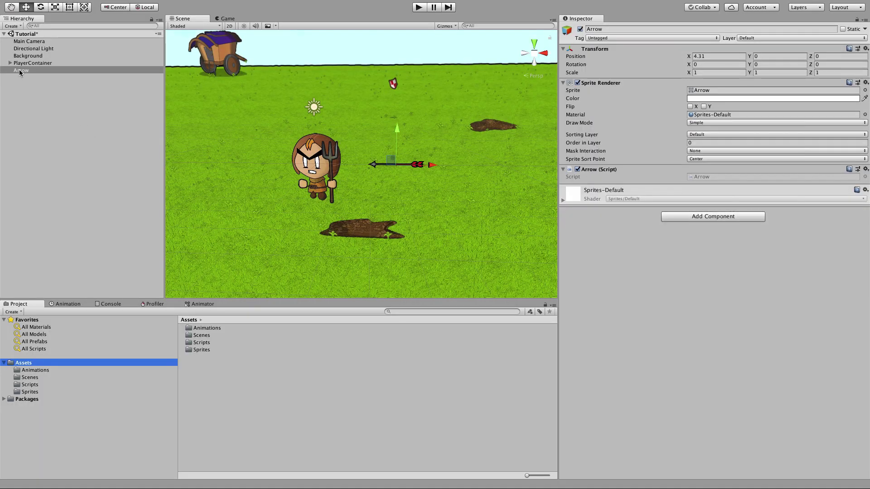
# Save Arrow as a prefab in Assets, delete the scene copy, and add a prefab instance back.
pyautogui.moveTo(20, 71); pyautogui.dragTo(198, 367)
pyautogui.click(25, 70)
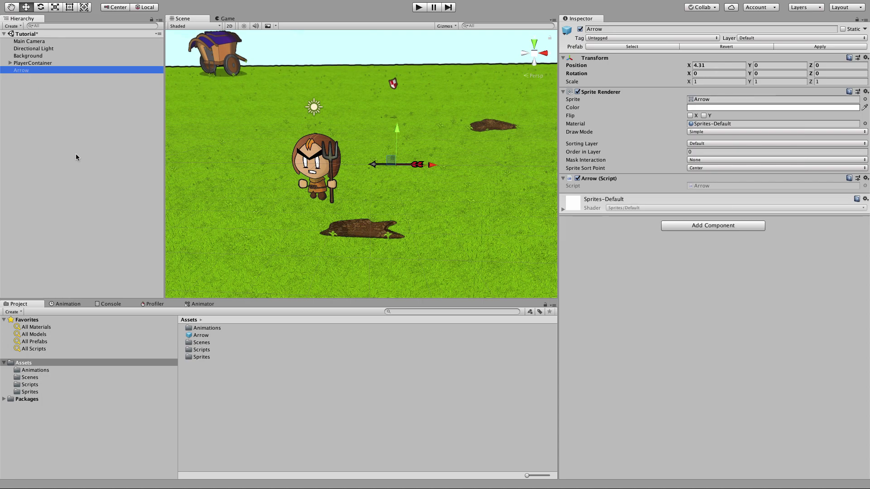
pyautogui.rightClick(23, 69)
pyautogui.click(40, 113)
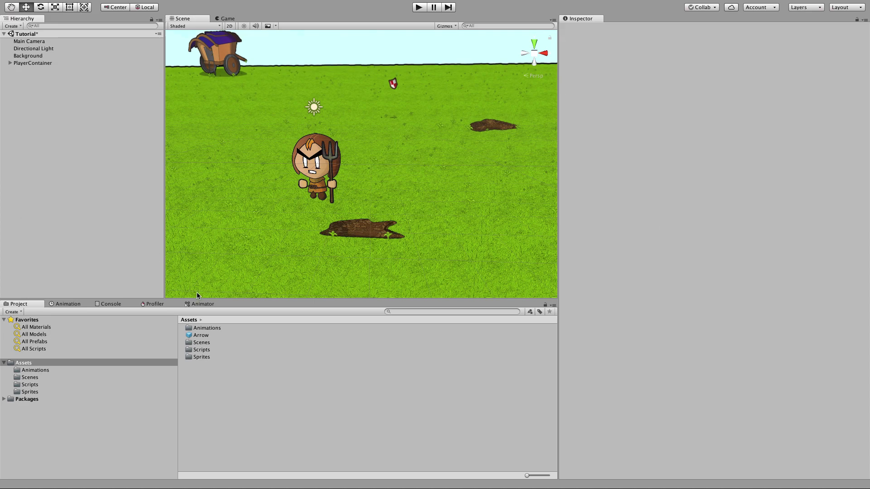
pyautogui.moveTo(199, 336); pyautogui.dragTo(91, 210)
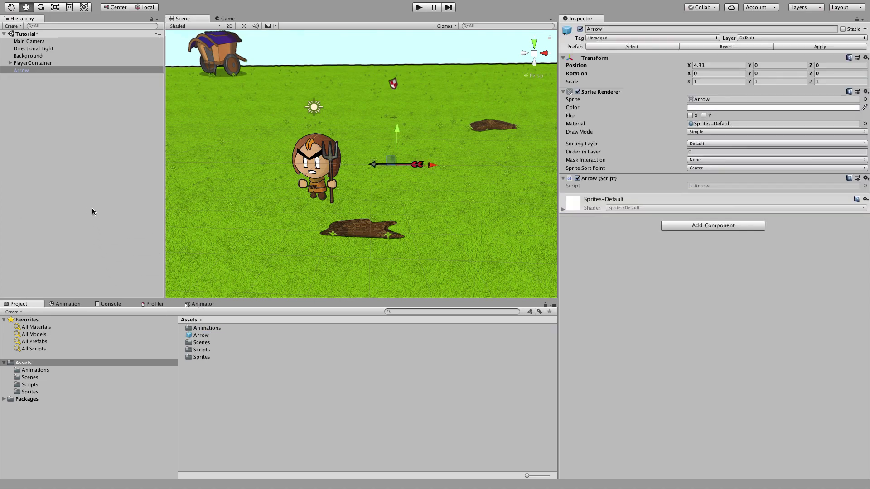
# Create an empty game object named Spawn Points.
pyautogui.click(72, 192)
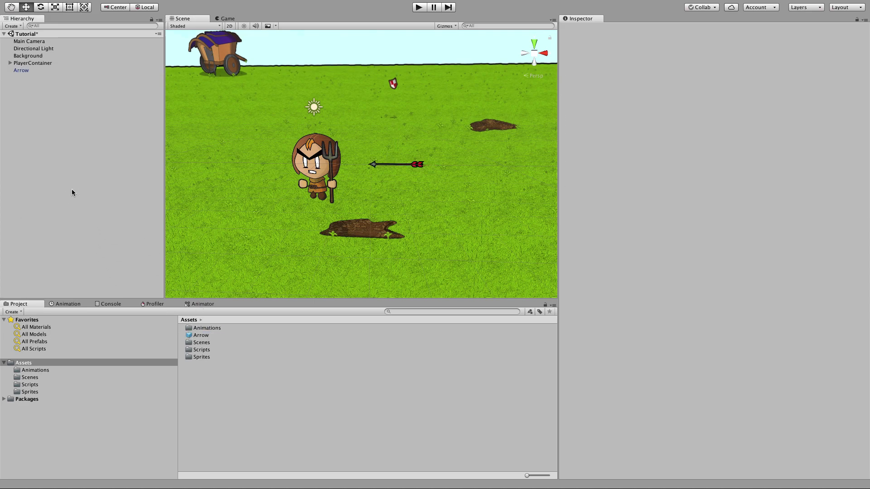
pyautogui.rightClick(72, 192)
pyautogui.click(92, 262)
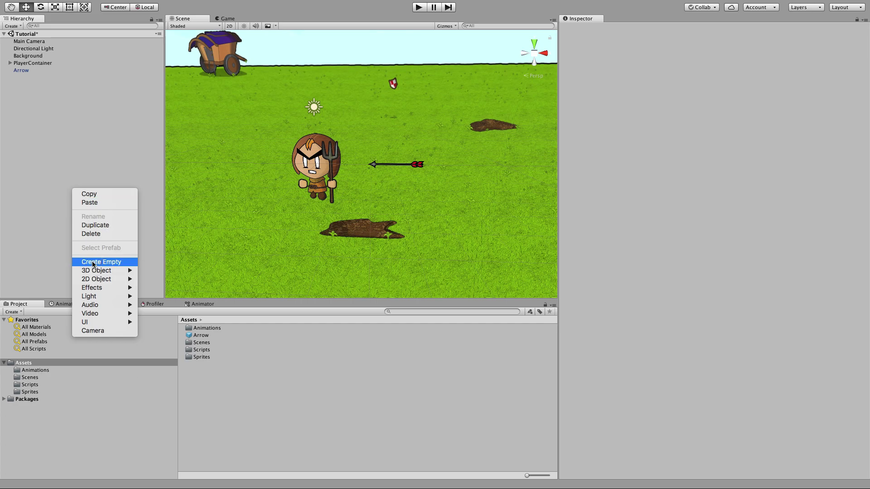
pyautogui.click(25, 78)
pyautogui.write('Spa')
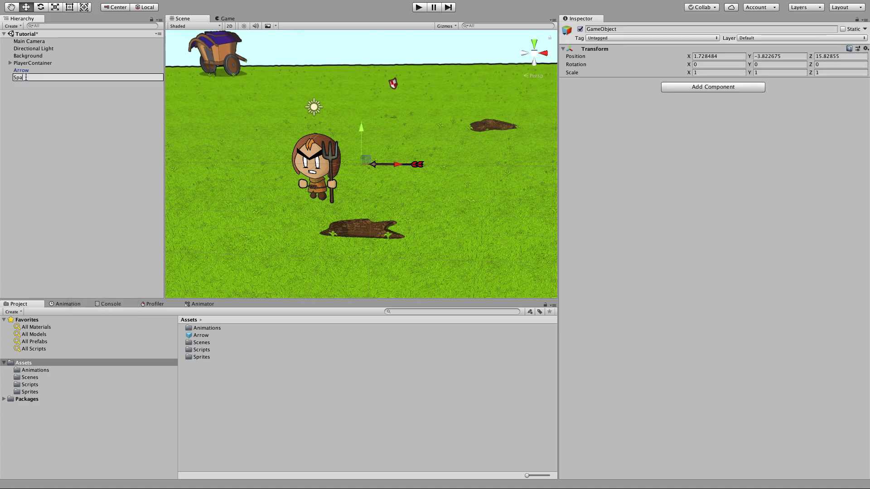
pyautogui.write('wn Points')
pyautogui.press('Return')
# Add a child 'Horizontal spawn point' under Spawn Points and move it right to X 18.46.
pyautogui.rightClick(27, 77)
pyautogui.click(45, 147)
pyautogui.write('Horizontal spawn point')
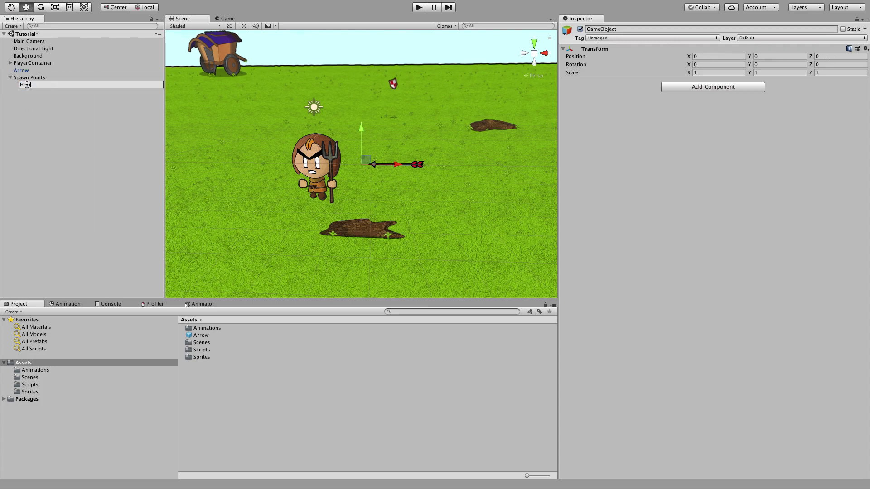
pyautogui.press('Return')
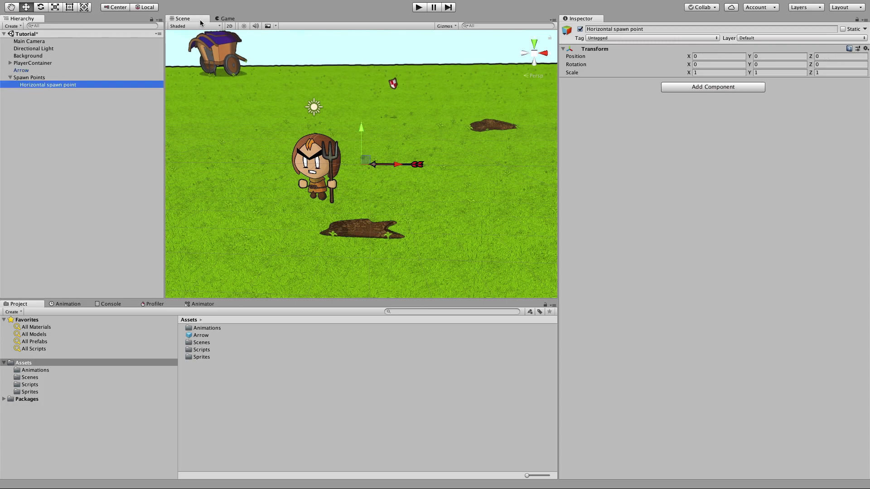
pyautogui.scroll(-5, 235, 120)
pyautogui.scroll(3, 276, 148)
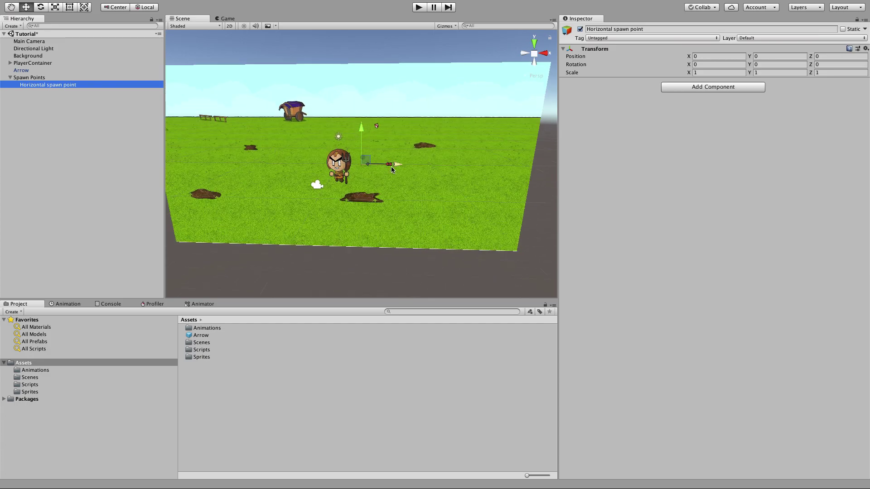
pyautogui.moveTo(391, 168); pyautogui.dragTo(497, 168)
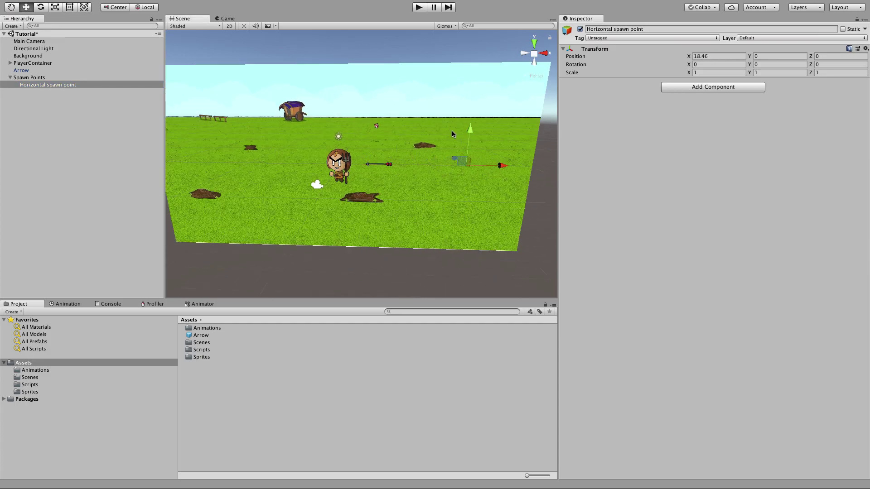
pyautogui.click(88, 151)
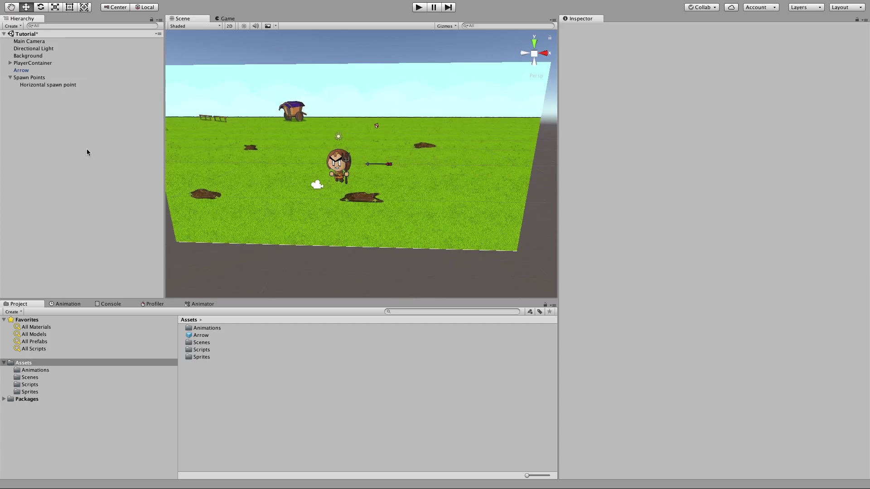
# Create a SpawnPoint C# script in Scripts and open it for editing.
pyautogui.click(29, 385)
pyautogui.rightClick(209, 356)
pyautogui.moveTo(249, 281)
pyautogui.click(343, 193)
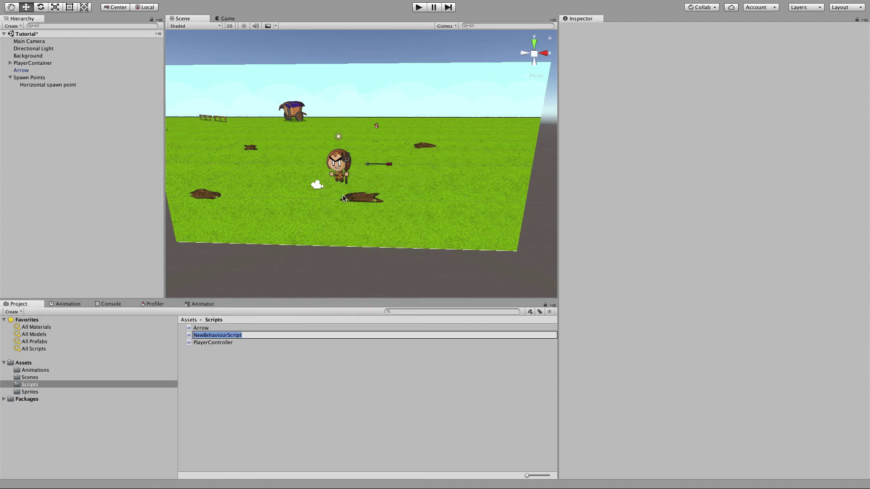
pyautogui.write('SpawnPoint')
pyautogui.press('Return')
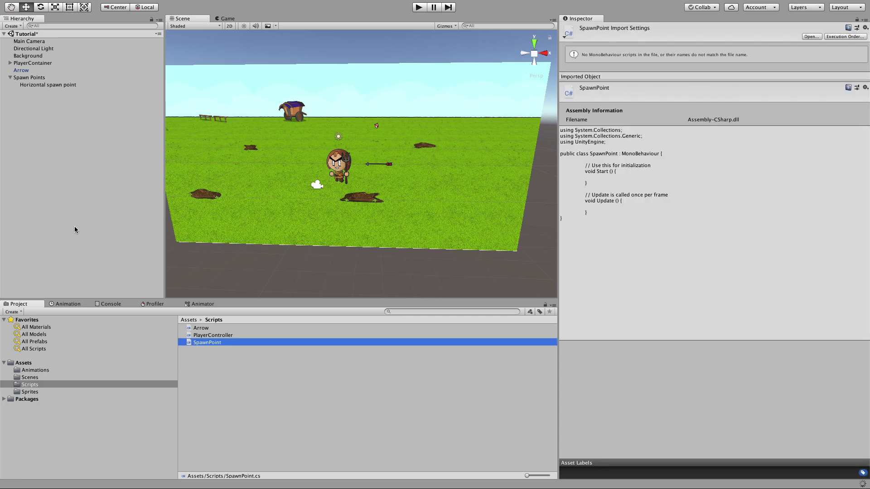
pyautogui.click(196, 342)
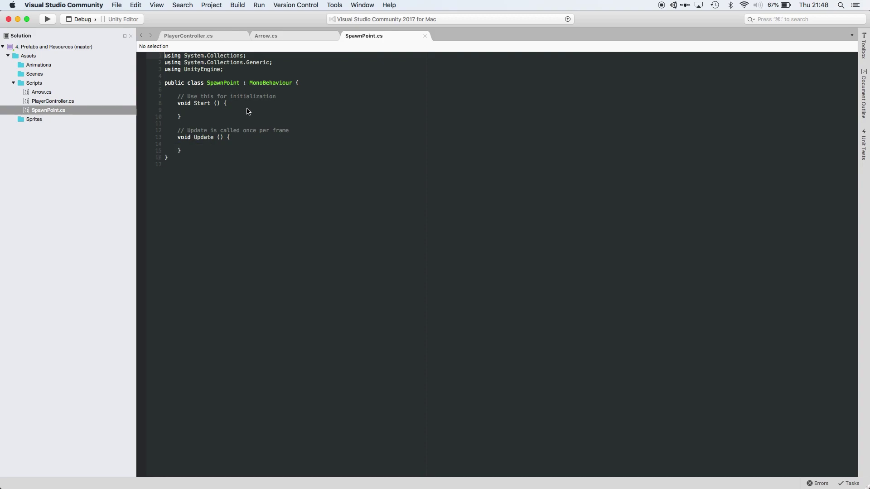
# Declare a private float timer field and a 2f TIME_BETWEEN_SPAWN constant in SpawnPoint.
pyautogui.click(296, 83)
pyautogui.press('Return')
pyautogui.click(295, 92)
pyautogui.press('Return')
pyautogui.press('Return')
pyautogui.write('private ')
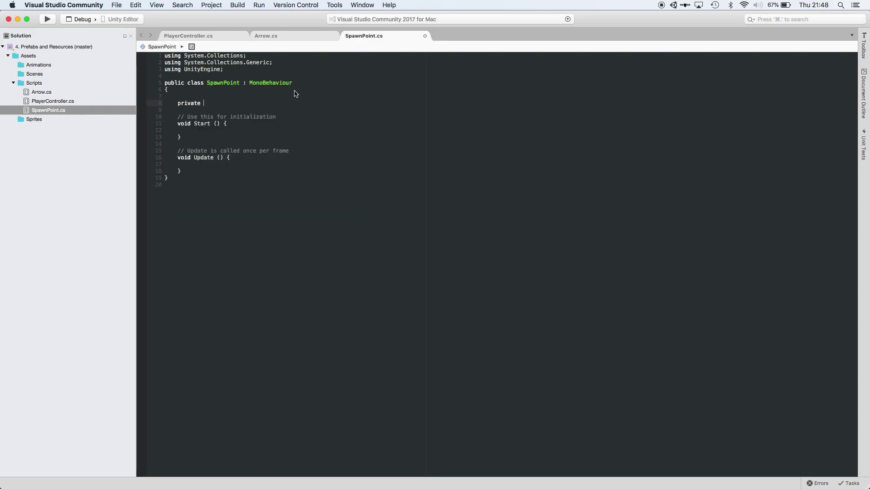
pyautogui.write('float timer;')
pyautogui.click(294, 93)
pyautogui.press('Return')
pyautogui.write('pr')
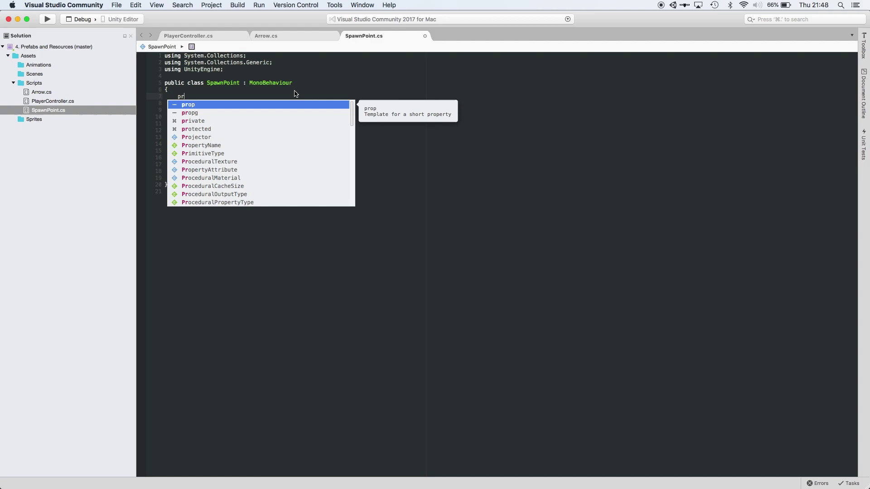
pyautogui.write('ivate const float TIME_BETWEEN_SPAWN = 2f;')
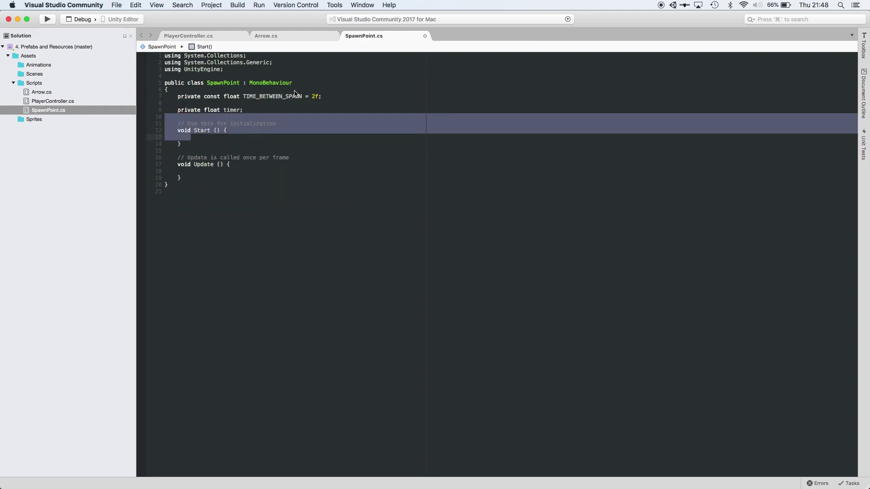
pyautogui.press('BackSpace')
pyautogui.press('BackSpace')
# Remove Start and make Update decrement timer, calling SpawnArrow() and ResetTimer() when timer <= 0.
pyautogui.press('Return')
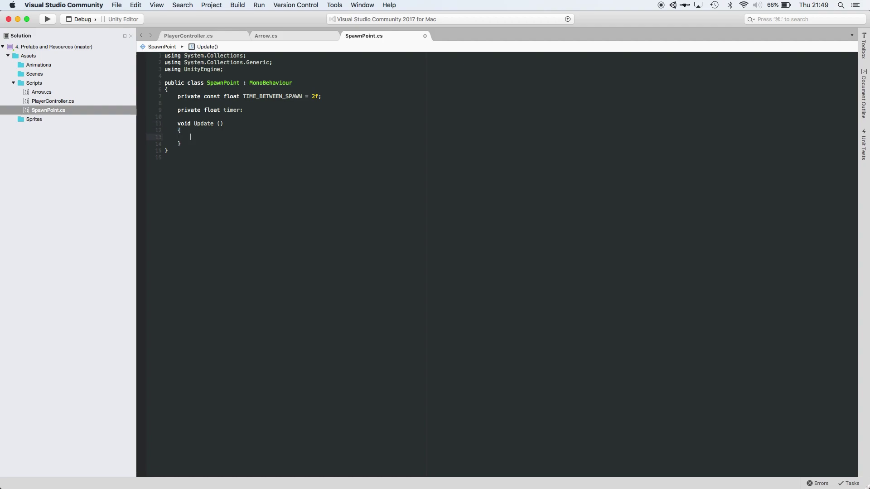
pyautogui.write('timer -= Time.deltaTime;')
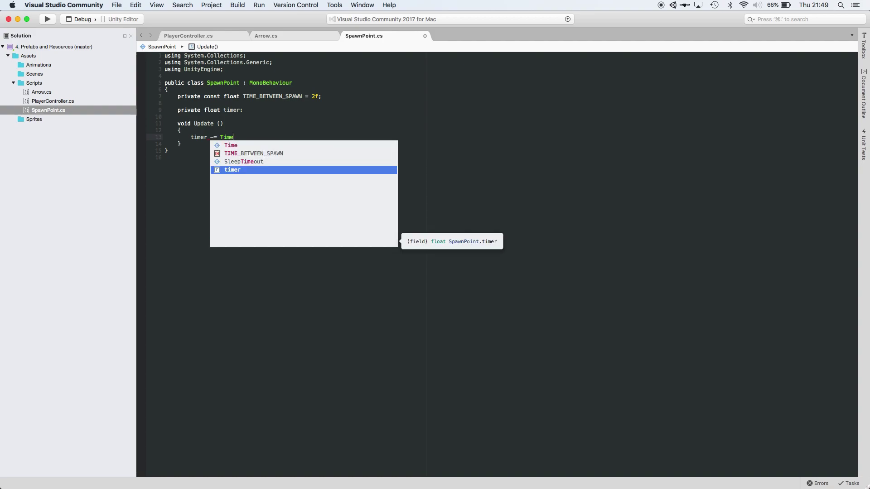
pyautogui.press('Return')
pyautogui.press('Return')
pyautogui.write('if(time')
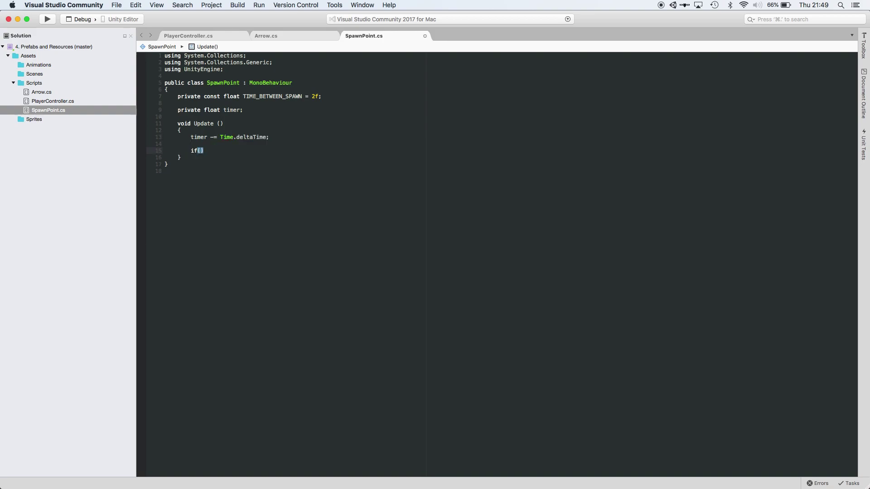
pyautogui.write('r <= 0)')
pyautogui.press('Return')
pyautogui.write('{')
pyautogui.press('Return')
pyautogui.write('SpawnArrow();')
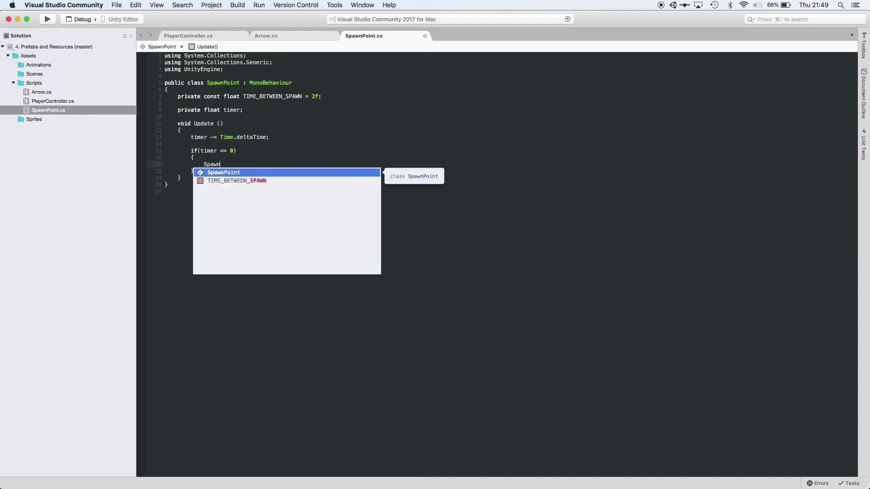
pyautogui.press('Return')
pyautogui.write('ResetTim')
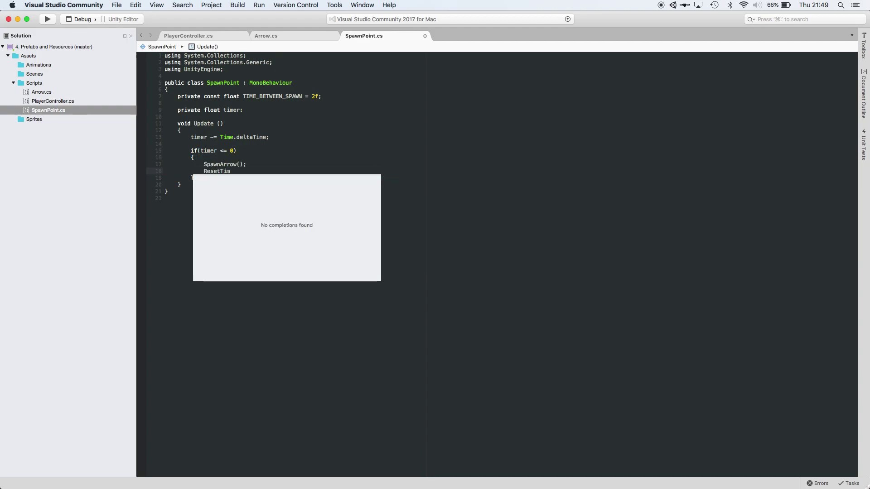
pyautogui.write('er();')
pyautogui.press('Return')
pyautogui.press('Return')
# Add an empty private void SpawnArrow() method and paste a copy of it below.
pyautogui.write('private void SpawnArrow()')
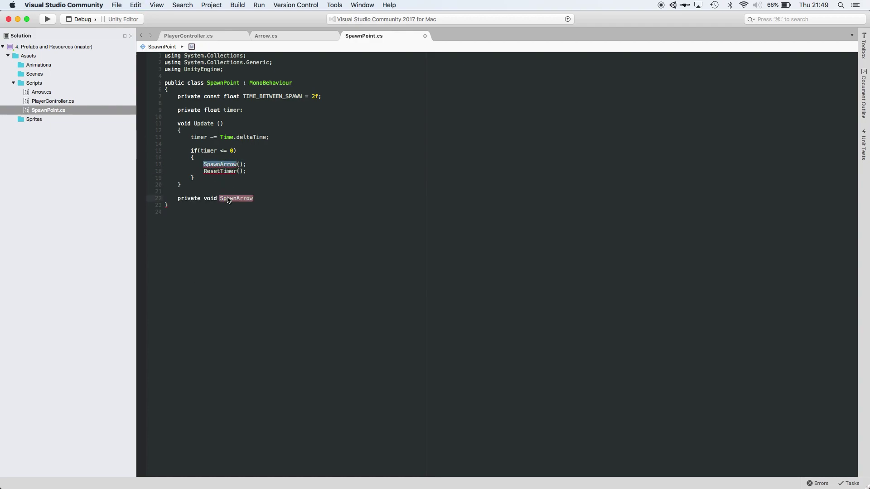
pyautogui.press('Return')
pyautogui.write('{')
pyautogui.press('Return')
pyautogui.press('Return')
pyautogui.write('}')
pyautogui.hotkey('shift', 'Up')
pyautogui.hotkey('shift', 'Up')
pyautogui.hotkey('shift', 'Up')
pyautogui.hotkey('shift', 'Home')
pyautogui.press('super+c')
pyautogui.press('Right')
pyautogui.press('Return')
pyautogui.press('Return')
pyautogui.press('super+v')
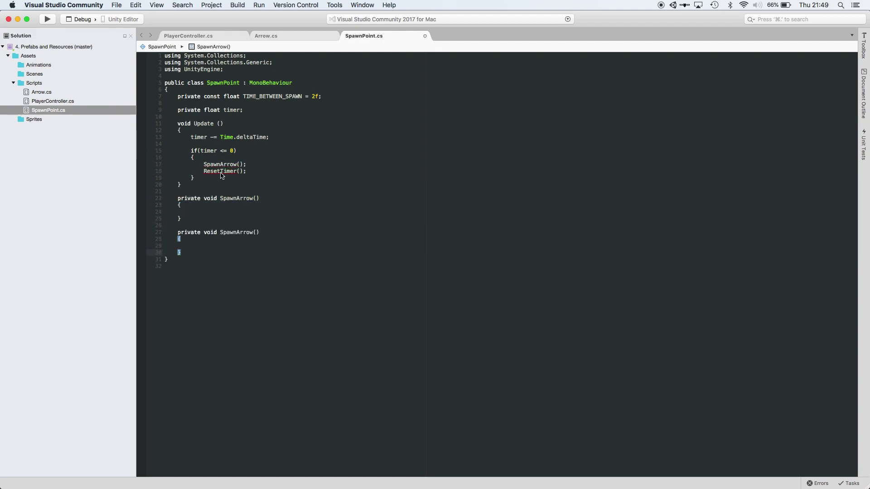
# Rename the copy to ResetTimer and make it set timer = TIME_BETWEEN_SPAWN.
pyautogui.doubleClick(239, 232)
pyautogui.write('ResetTimer')
pyautogui.click(235, 247)
pyautogui.write('time')
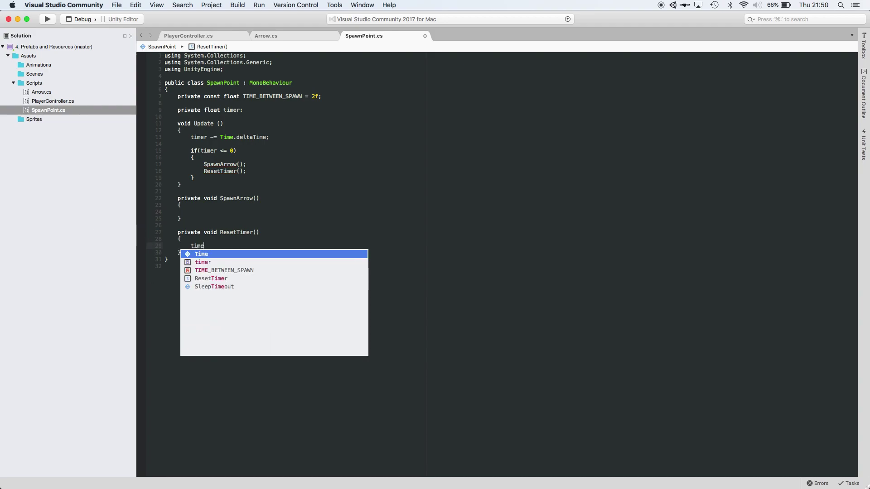
pyautogui.write('r = TIME_BETWEEN_SPAWN;')
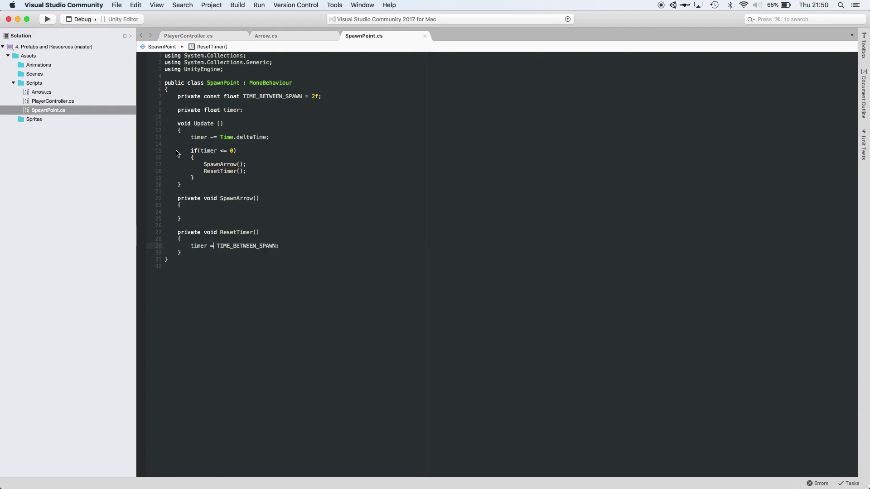
# Highlight the timer decrement and the SpawnArrow and ResetTimer calls to walk through the logic.
pyautogui.moveTo(190, 137); pyautogui.dragTo(237, 151)
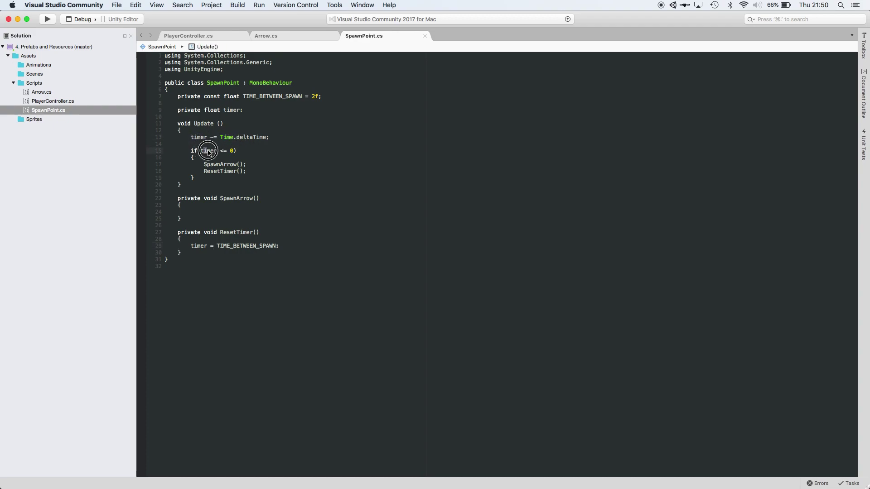
pyautogui.click(217, 166)
pyautogui.doubleClick(217, 165)
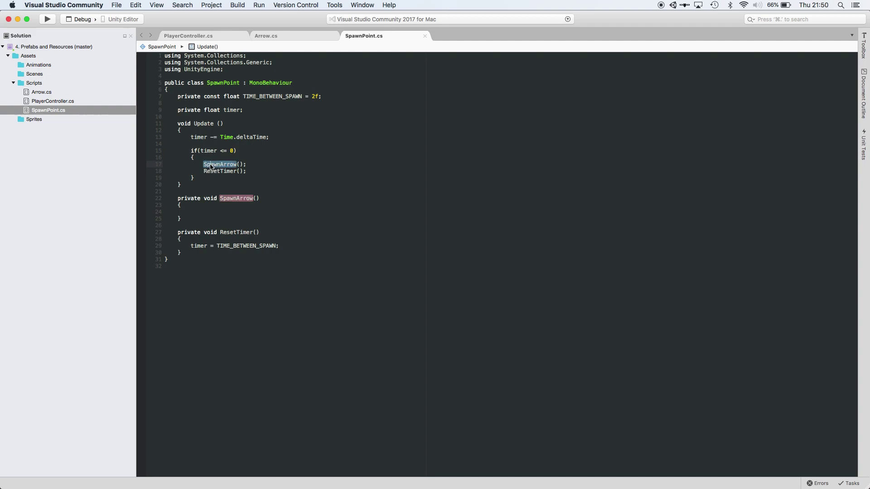
pyautogui.doubleClick(223, 172)
pyautogui.click(234, 167)
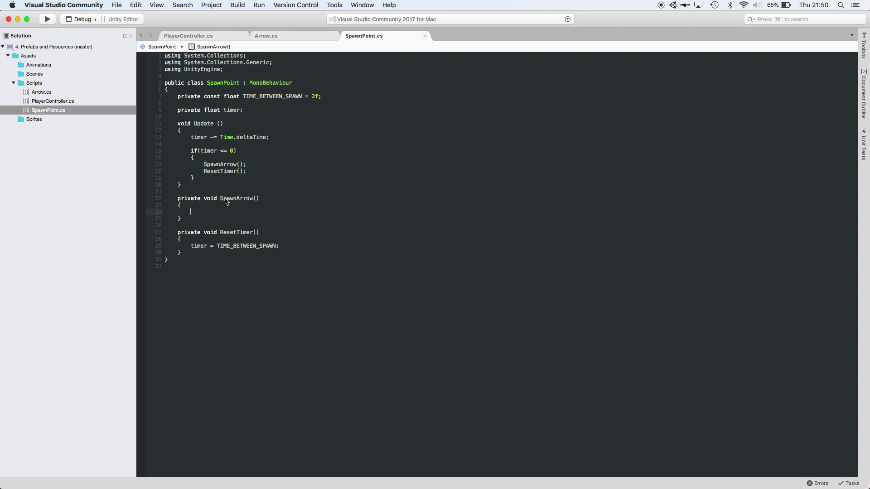
# Add a 'public GameObject arrowPrefab;' field below the constant.
pyautogui.click(247, 106)
pyautogui.press('Return')
pyautogui.write('public GameObject ')
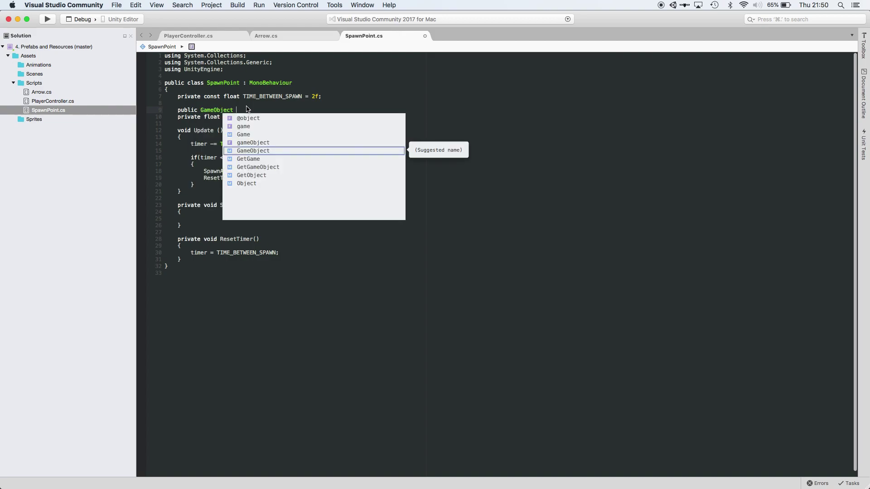
pyautogui.write('arrowPrefab;')
# Make SpawnArrow instantiate arrowPrefab and copy the spawn point's position and rotation to it.
pyautogui.click(202, 220)
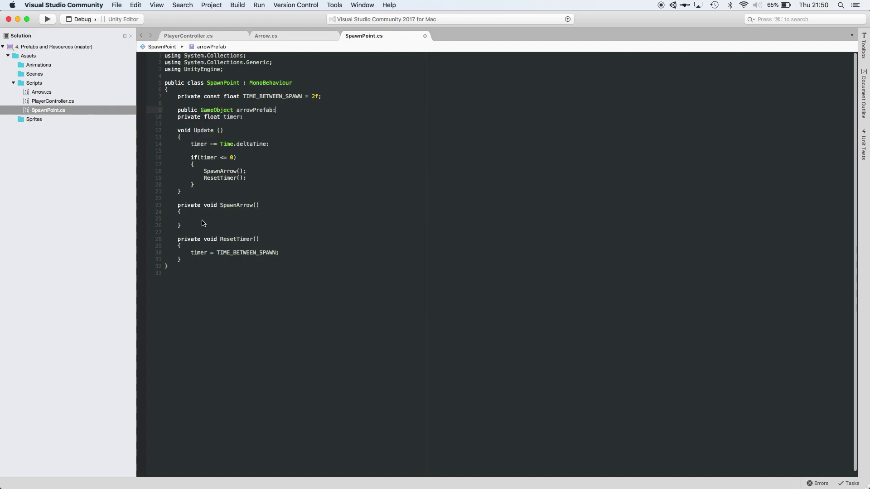
pyautogui.write('GameObject arrow = ')
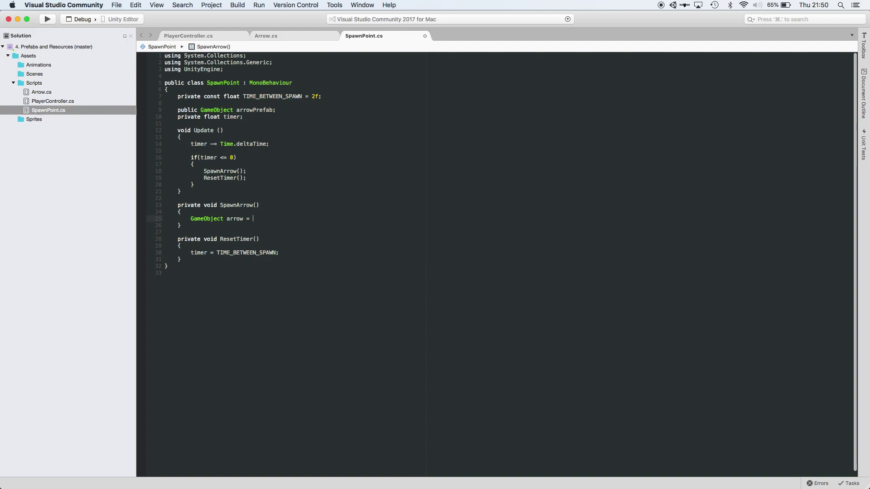
pyautogui.write('Instantiate')
pyautogui.press('Return')
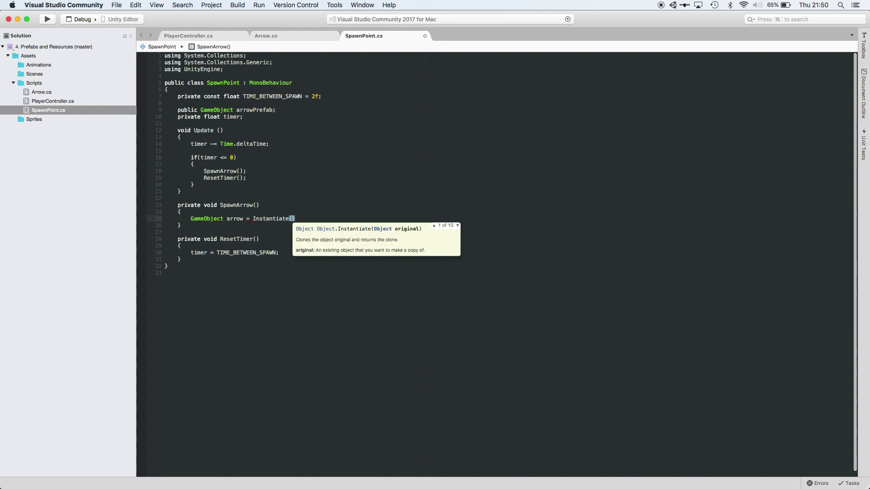
pyautogui.write('arrowPrefab);')
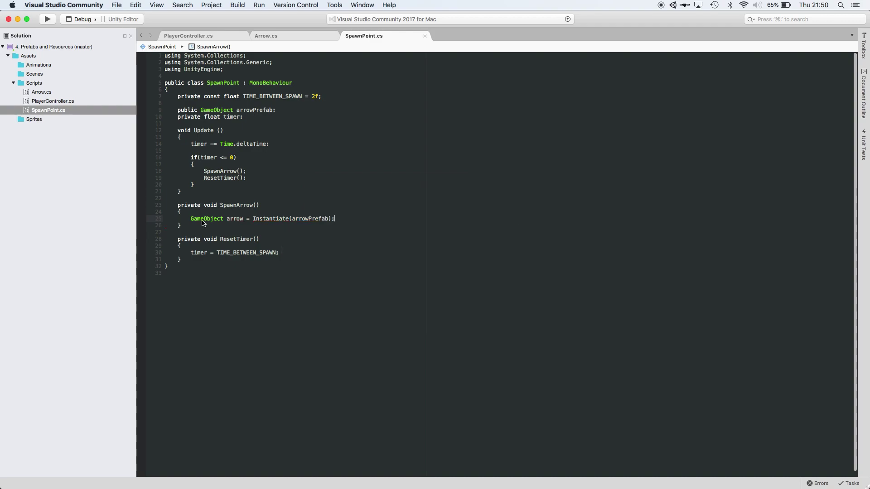
pyautogui.press('Return')
pyautogui.write('arrow.')
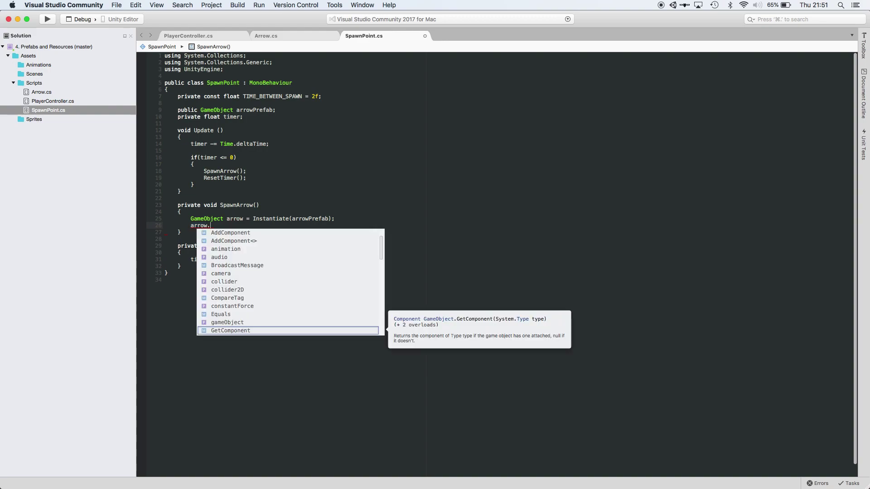
pyautogui.write('transform.position ')
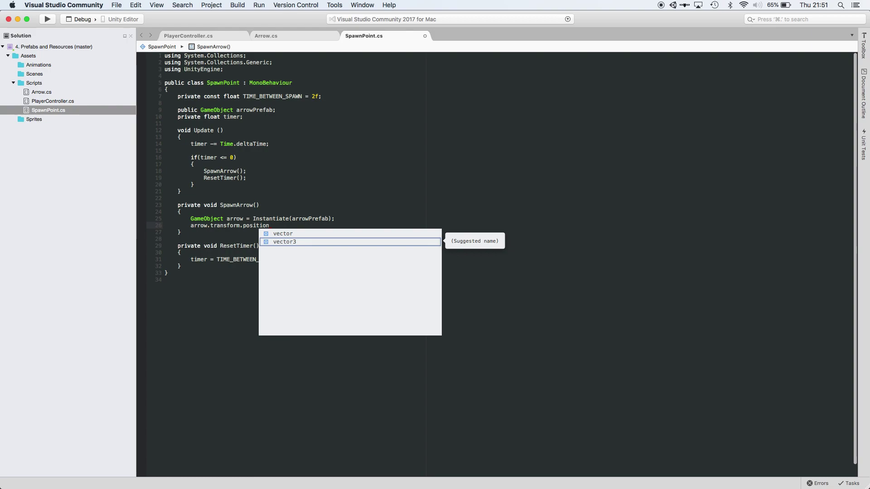
pyautogui.write('= transform.position;')
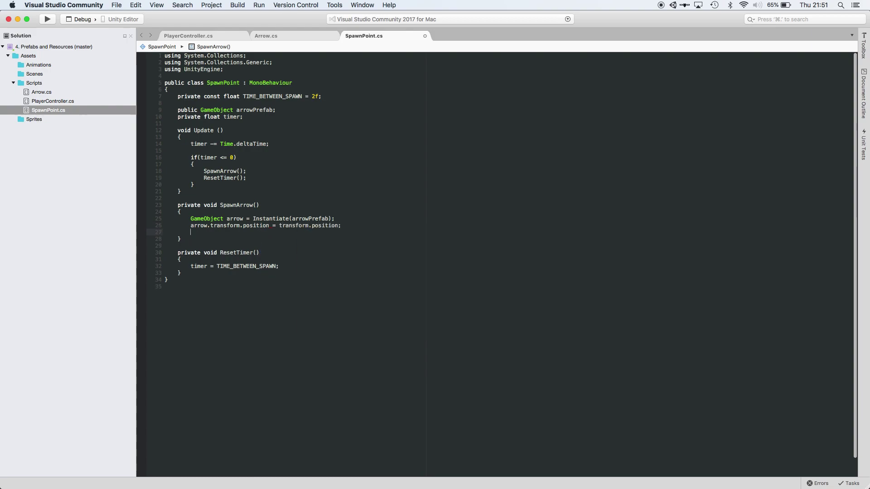
pyautogui.press('Return')
pyautogui.write('arrow.transform.rot')
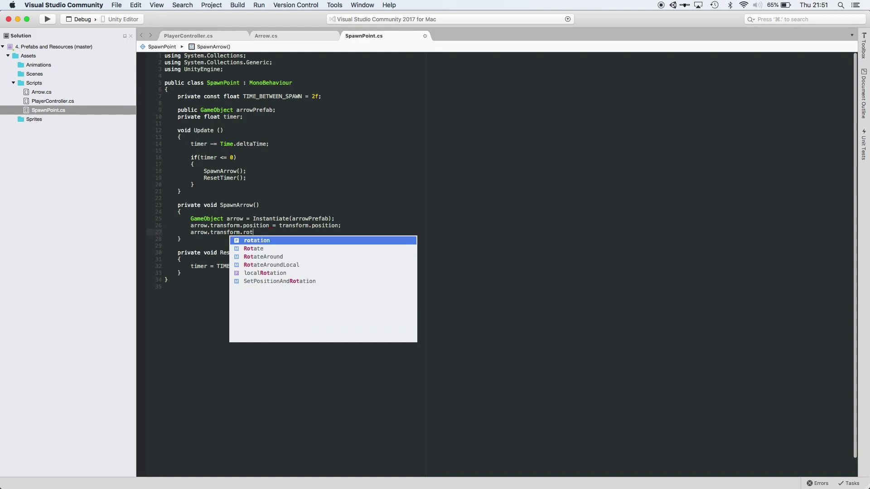
pyautogui.write('ation = transform.rotation;')
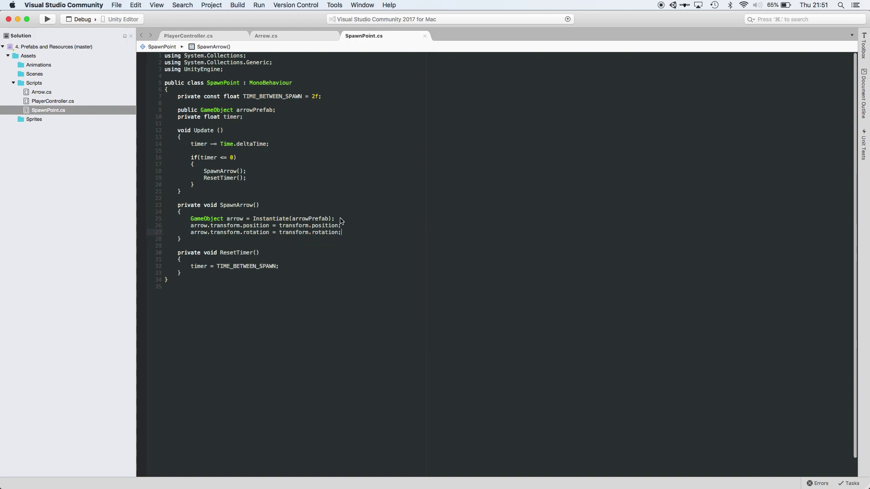
# Delete the scene's Arrow and assign the Arrow prefab to Horizontal spawn point's Arrow Prefab field.
pyautogui.press('super+Tab')
pyautogui.click(27, 70)
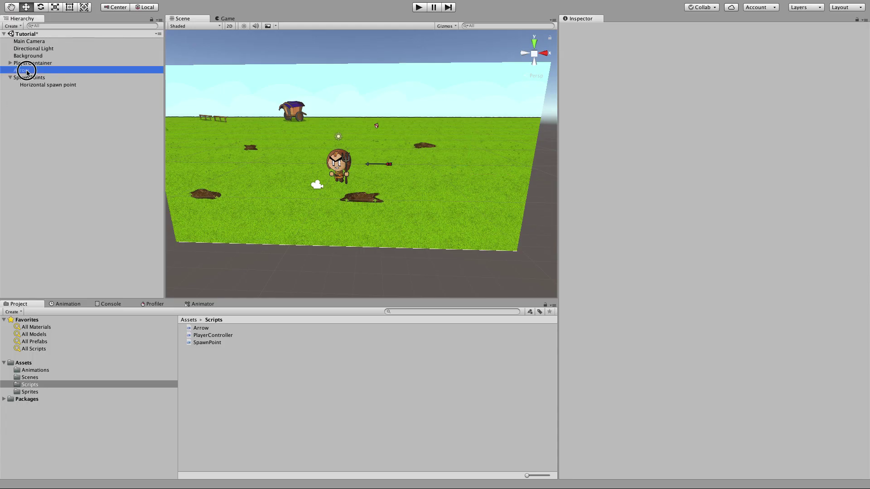
pyautogui.rightClick(27, 71)
pyautogui.click(50, 114)
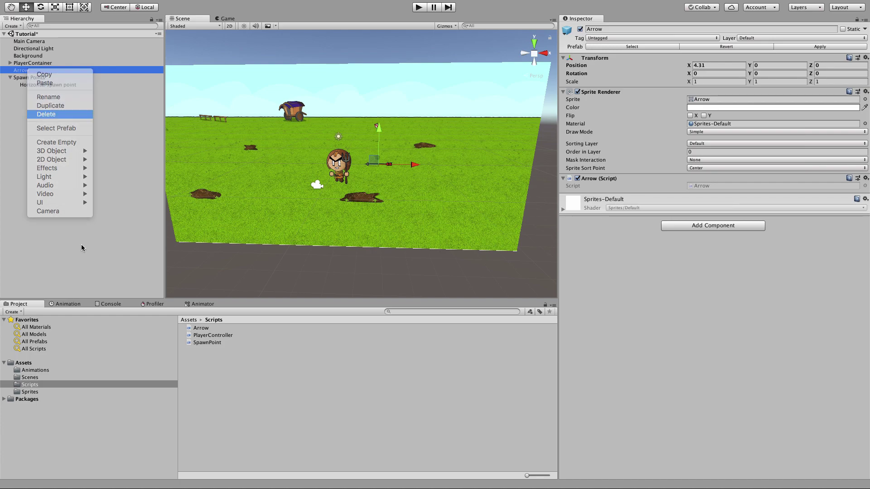
pyautogui.click(35, 363)
pyautogui.click(45, 78)
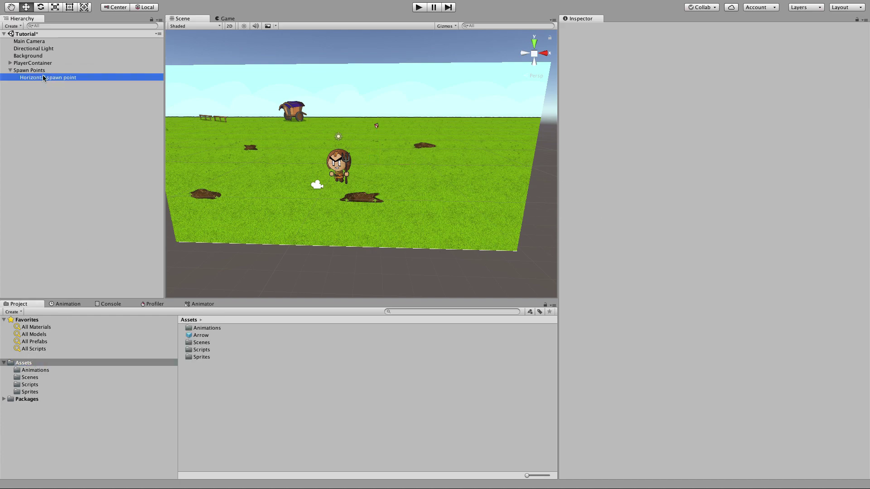
pyautogui.moveTo(201, 335); pyautogui.dragTo(704, 98)
pyautogui.click(530, 136)
# Play the game and watch Arrow clones spawn and fly off in the scene view.
pyautogui.click(418, 7)
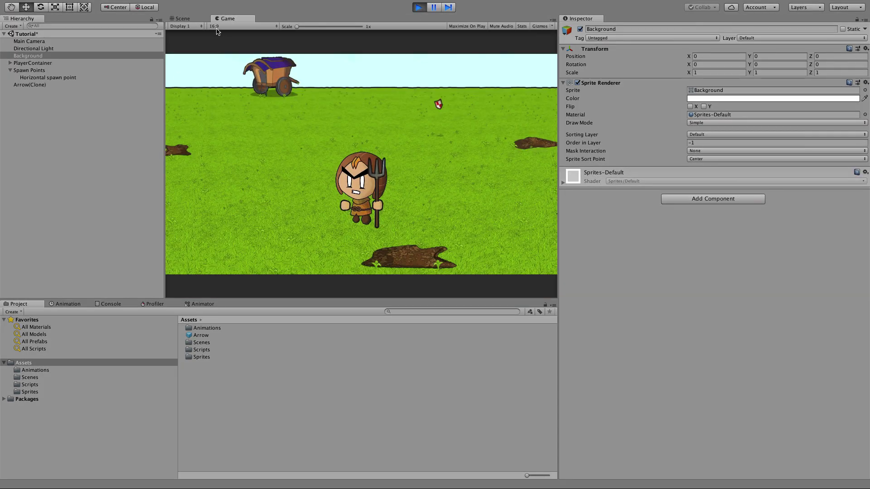
pyautogui.click(194, 19)
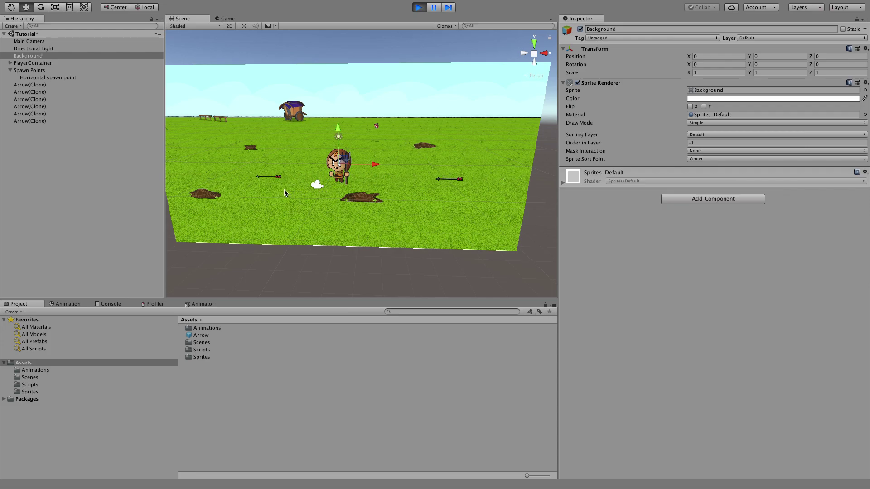
pyautogui.scroll(-2, 317, 188)
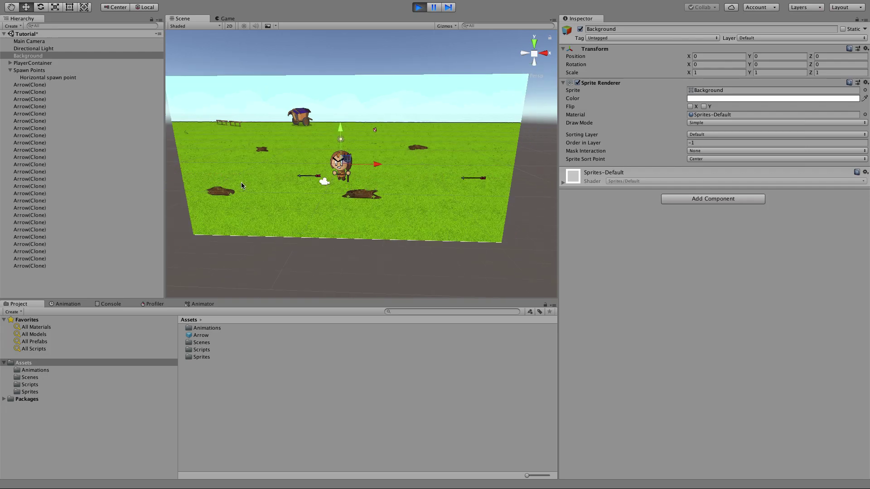
pyautogui.scroll(-3, 241, 183)
pyautogui.moveTo(244, 183)
pyautogui.keyDown('alt'); pyautogui.mouseDown()
pyautogui.moveTo(262, 182)
pyautogui.moveTo(249, 181)
pyautogui.mouseUp(); pyautogui.keyUp('alt')
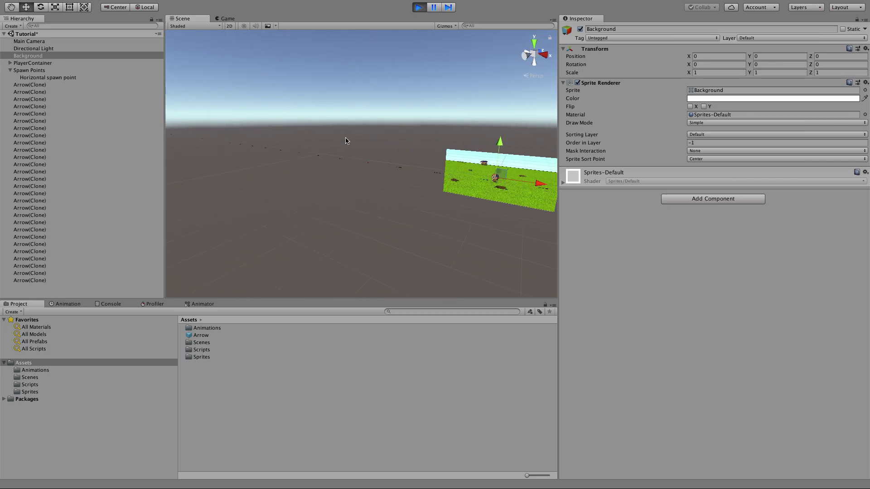
pyautogui.moveTo(338, 158)
pyautogui.keyDown('alt'); pyautogui.mouseDown()
pyautogui.moveTo(266, 157)
pyautogui.moveTo(353, 155)
pyautogui.mouseUp(); pyautogui.keyUp('alt')
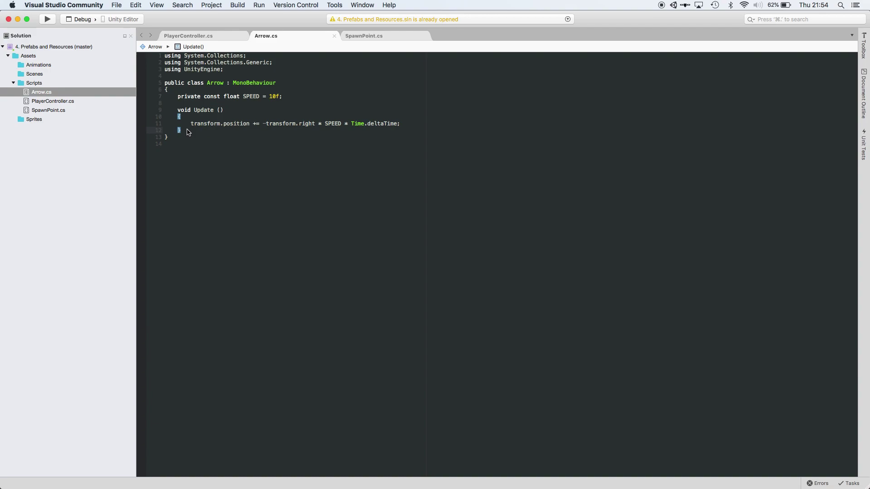
# Paste a ShouldBeDestroyed() method below Update that returns true beyond 30 units from the origin.
pyautogui.press('Down')
pyautogui.press('Return')
pyautogui.press('Return')
pyautogui.press('super+v')
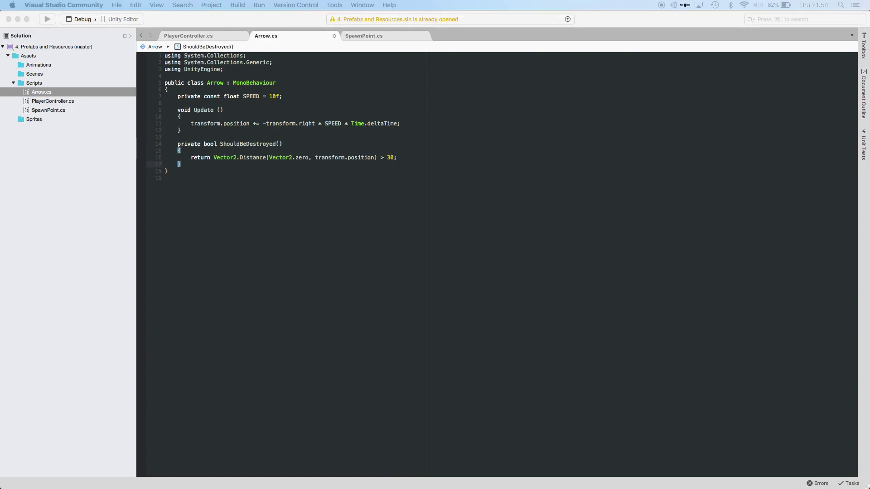
# Paste a check into Update that calls Destroy(gameObject) when ShouldBeDestroyed() is true.
pyautogui.click(402, 124)
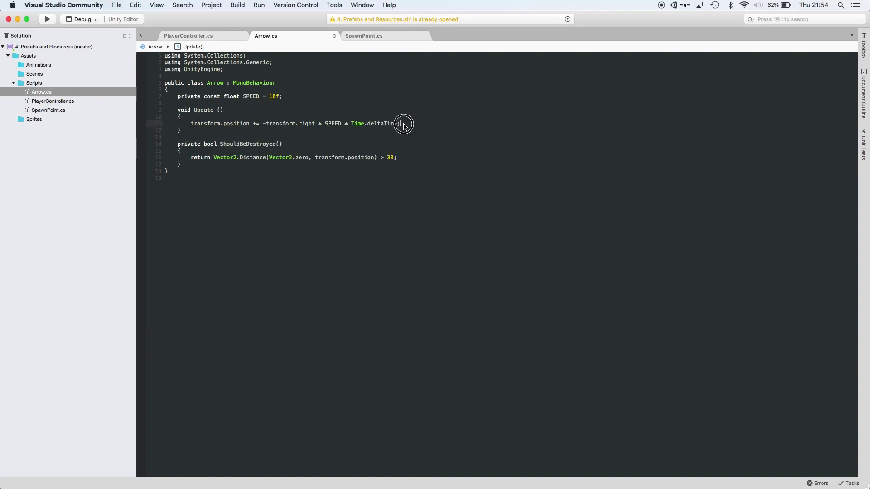
pyautogui.press('Return')
pyautogui.press('Return')
pyautogui.press('super+v')
pyautogui.click(362, 138)
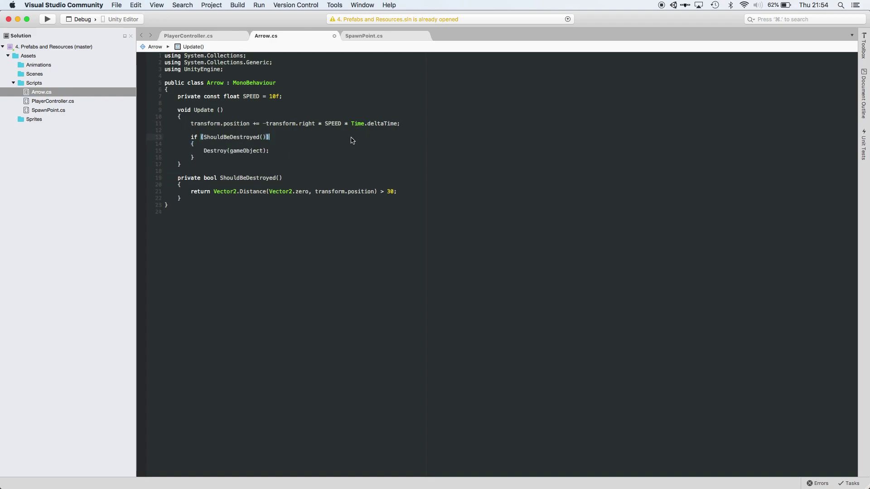
pyautogui.click(232, 133)
pyautogui.click(233, 136)
# Review the Destroy call and the > 30 threshold, then watch the flying arrows in Unity's Scene view.
pyautogui.click(236, 152)
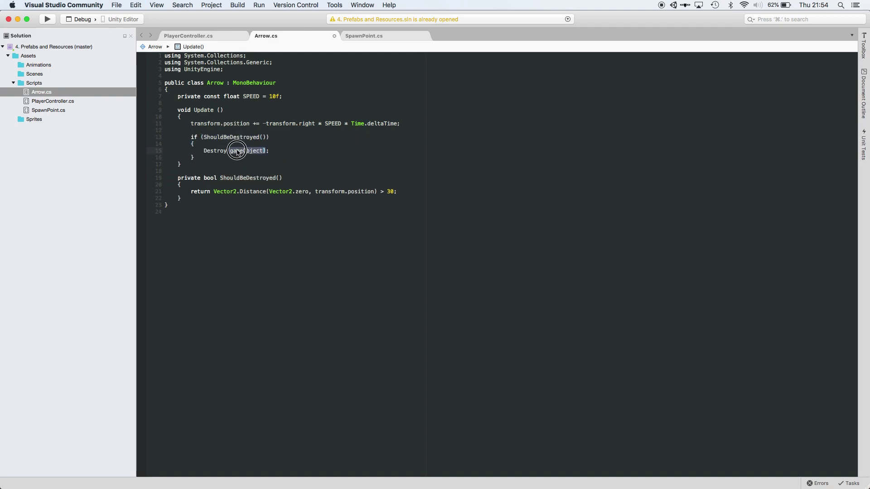
pyautogui.moveTo(202, 150); pyautogui.dragTo(266, 151)
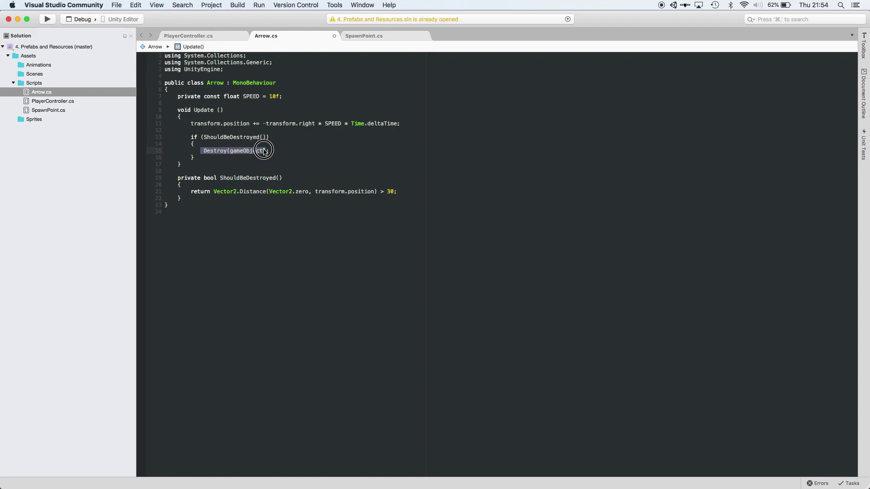
pyautogui.click(217, 104)
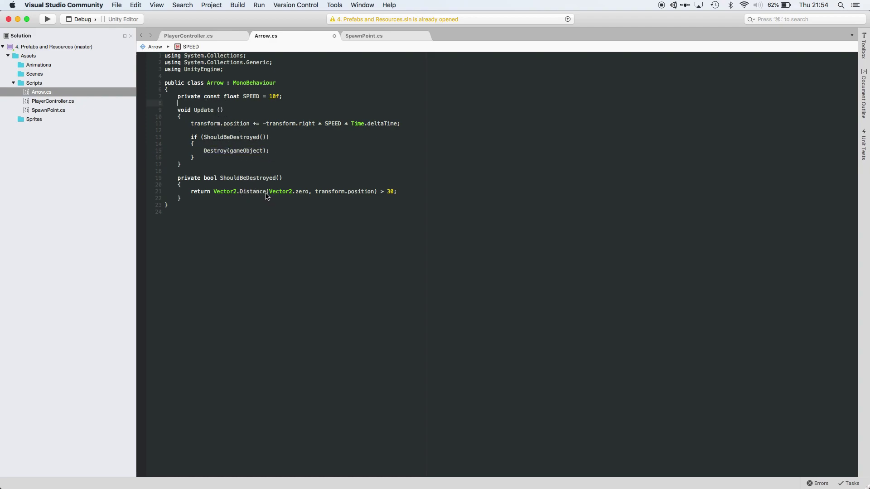
pyautogui.click(289, 194)
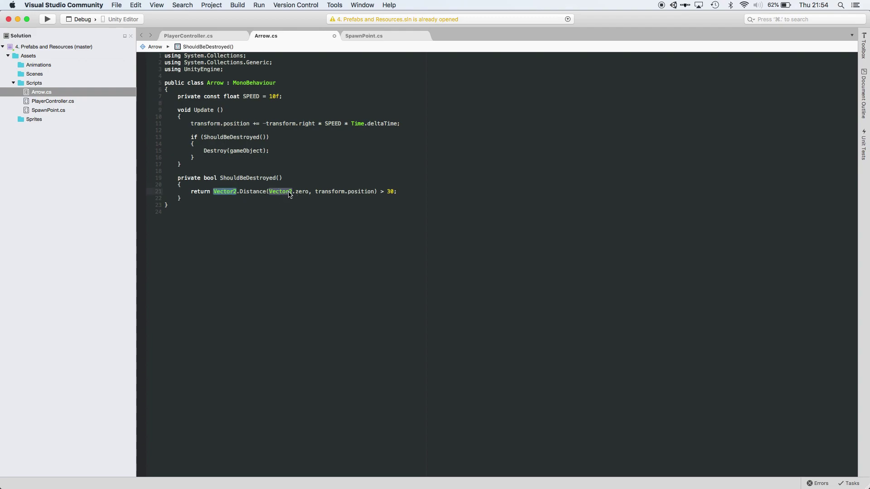
pyautogui.moveTo(380, 192); pyautogui.dragTo(394, 192)
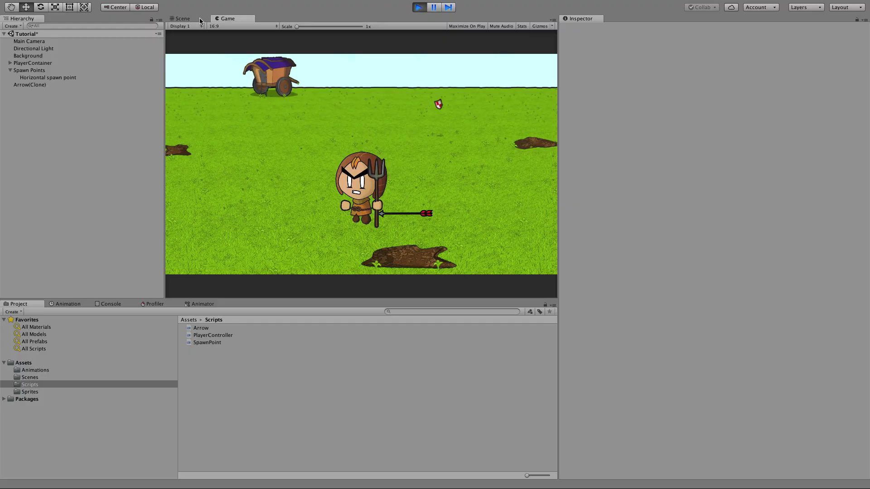
pyautogui.click(183, 18)
pyautogui.keyDown('alt'); pyautogui.moveTo(353, 113); pyautogui.dragTo(433, 156); pyautogui.keyUp('alt')
# Orbit the Scene view to check the remaining arrow clones, then select the Horizontal spawn point.
pyautogui.keyDown('alt'); pyautogui.moveTo(295, 164); pyautogui.dragTo(363, 163); pyautogui.keyUp('alt')
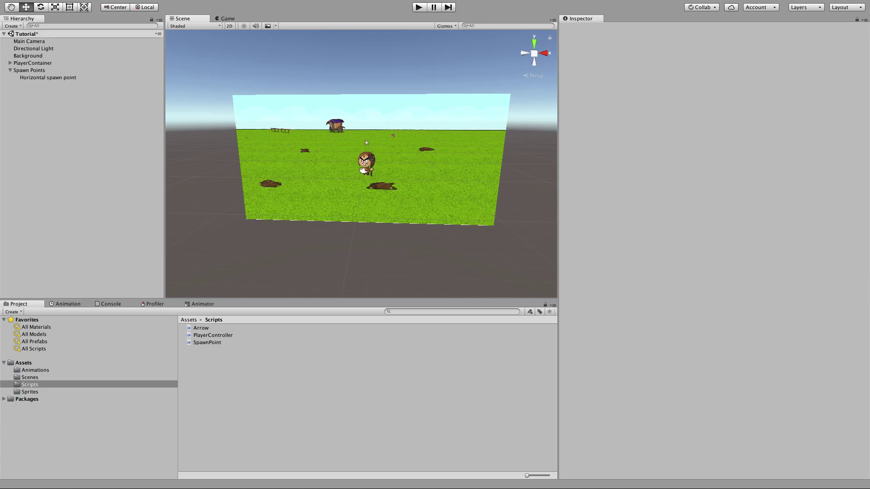
pyautogui.click(73, 76)
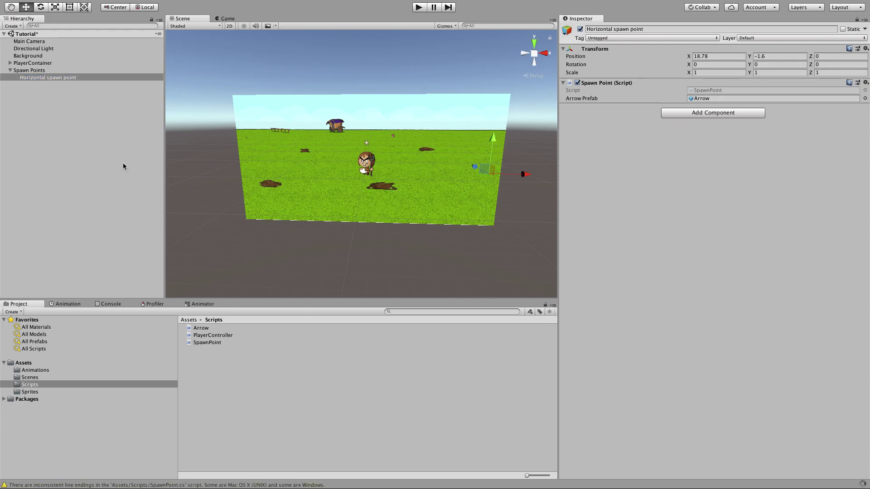
# Create a new folder named Resources in Assets.
pyautogui.click(38, 363)
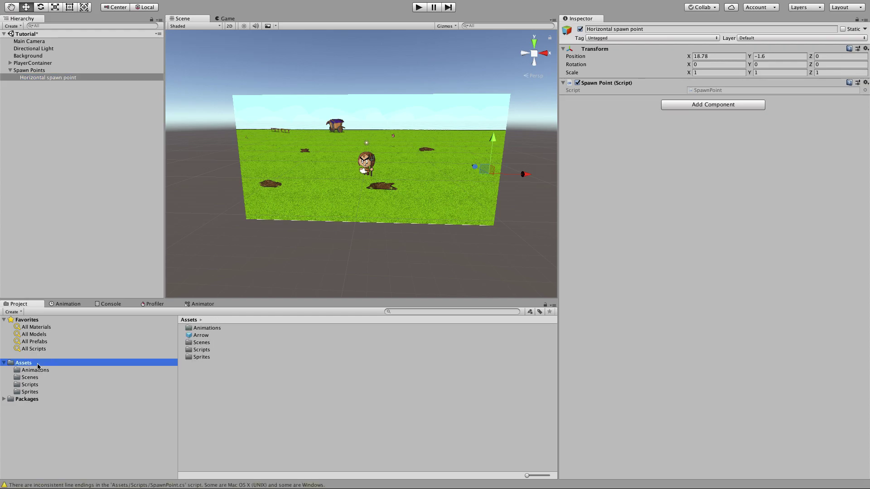
pyautogui.rightClick(227, 381)
pyautogui.moveTo(282, 282)
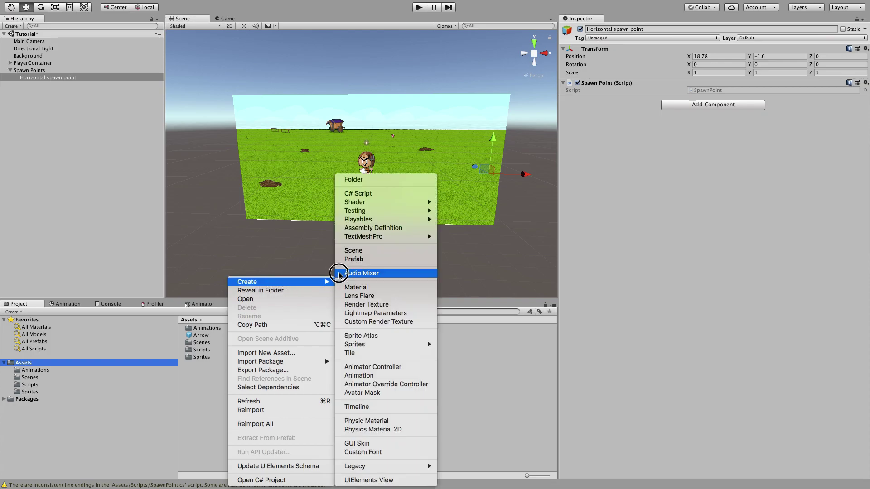
pyautogui.click(350, 180)
pyautogui.write('R')
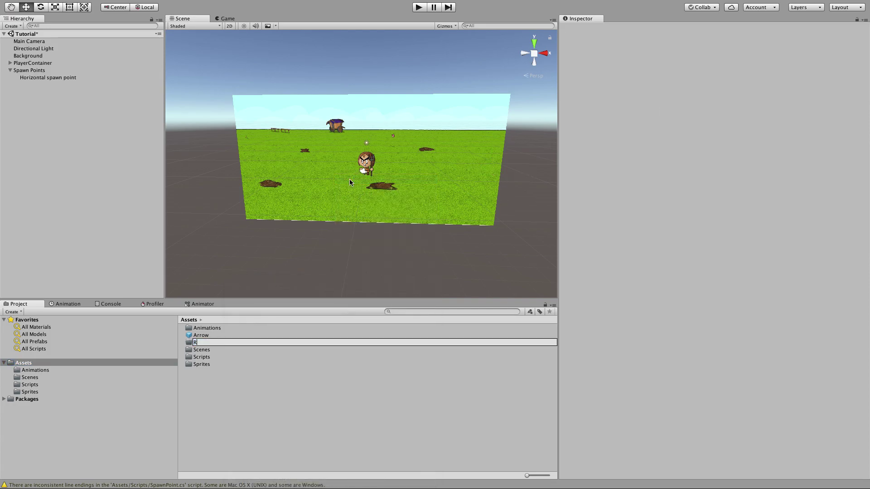
pyautogui.write('esources')
pyautogui.press('Return')
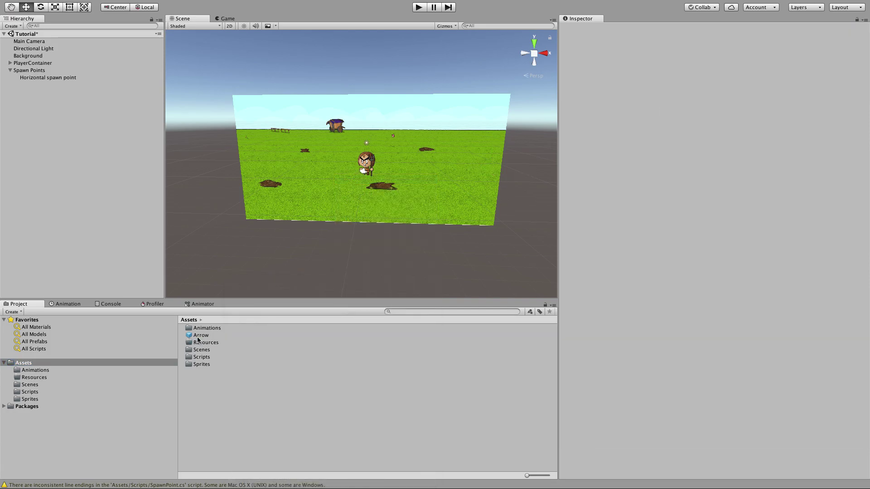
# Move the Arrow prefab into Resources and check it inside that folder.
pyautogui.moveTo(201, 336)
pyautogui.mouseDown()
pyautogui.moveTo(190, 343)
pyautogui.moveTo(204, 344)
pyautogui.mouseUp()
pyautogui.click(199, 336)
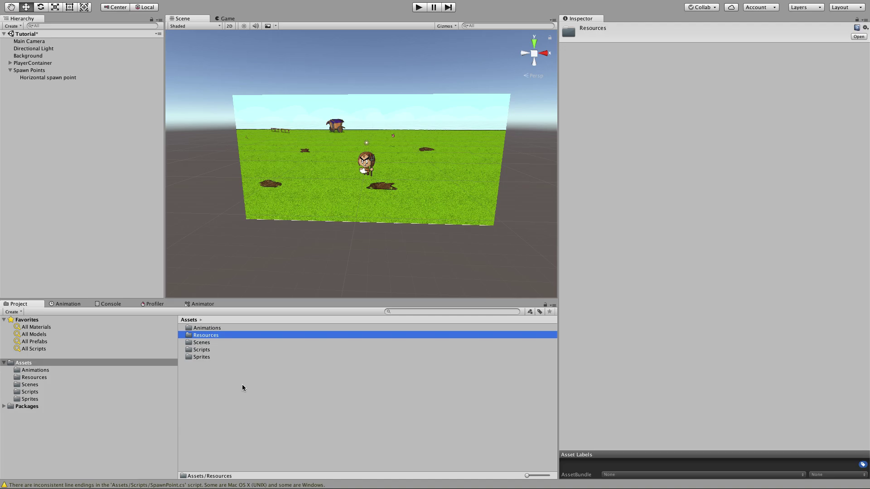
pyautogui.doubleClick(206, 336)
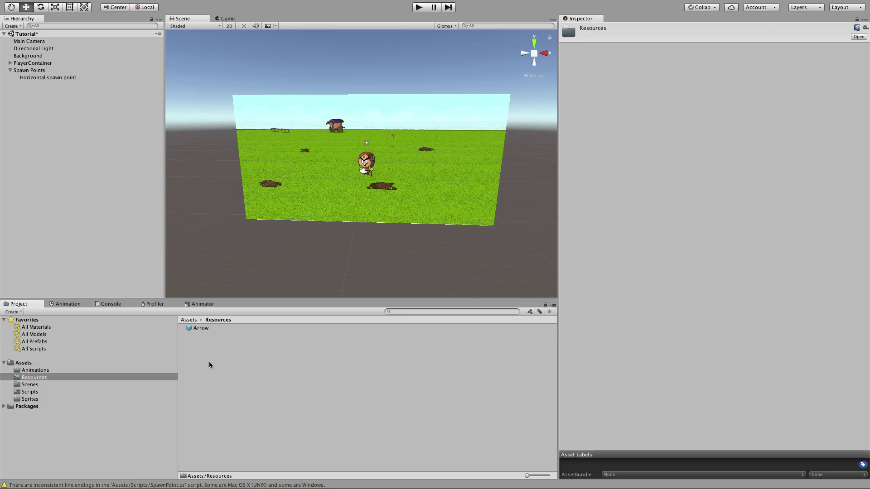
pyautogui.click(201, 329)
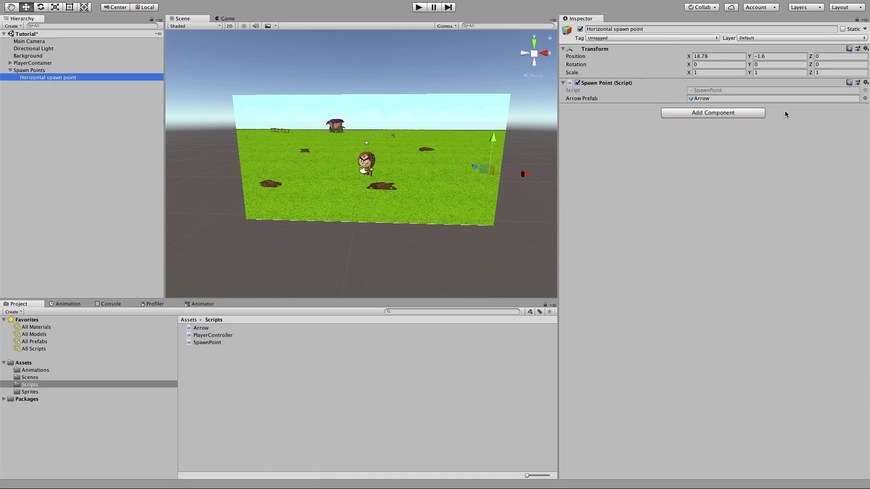
# Open SpawnPoint.cs and add an empty Start() method below the timer field.
pyautogui.doubleClick(732, 91)
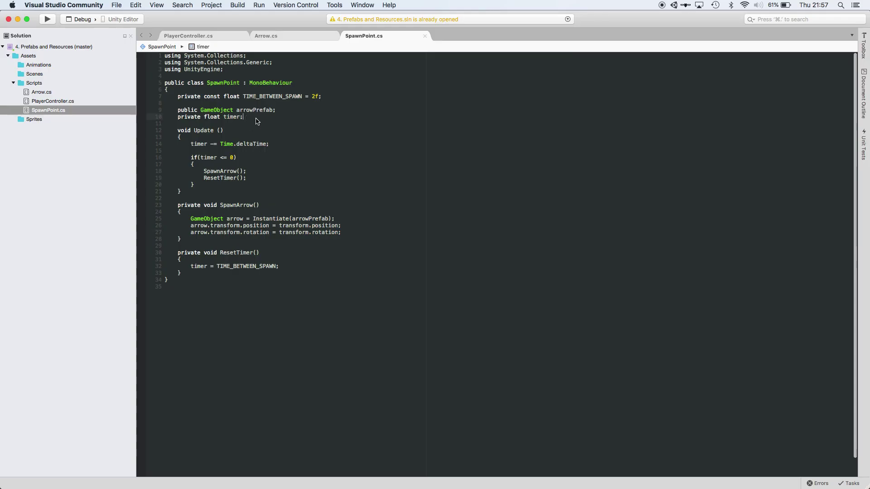
pyautogui.press('Return')
pyautogui.press('Return')
pyautogui.write('void St')
pyautogui.press('Return')
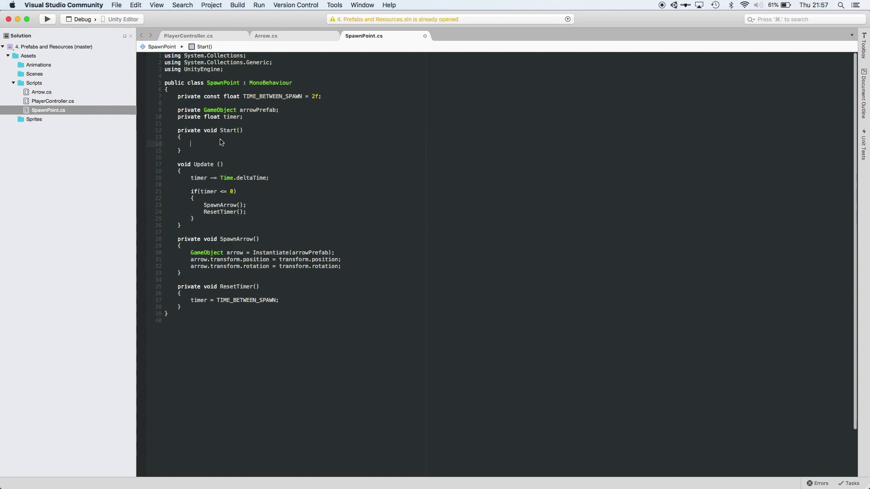
# Inside Start, assign arrowPrefab = Resources.Load<GameObject>("Arrow").
pyautogui.write('arrow')
pyautogui.click(225, 164)
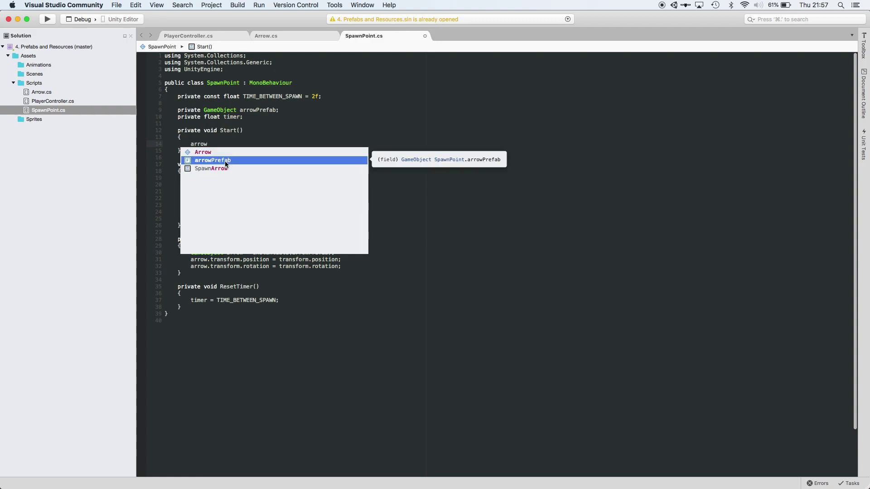
pyautogui.write('= Resources.L')
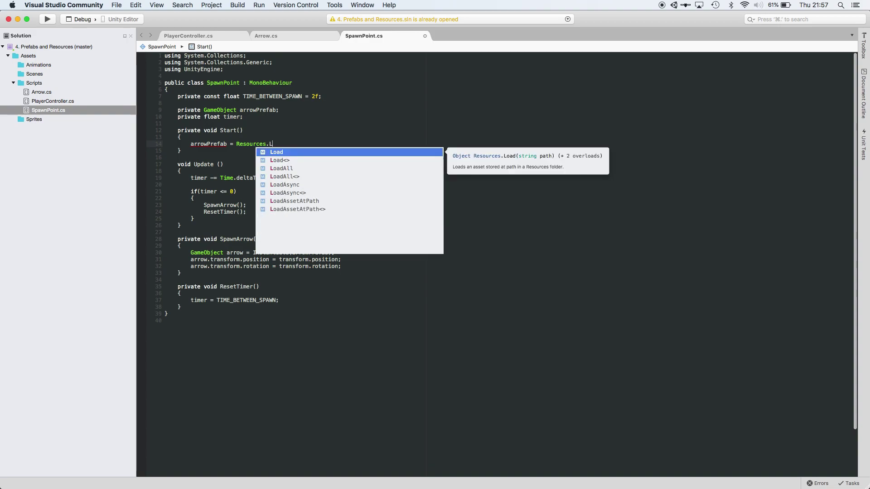
pyautogui.press('Tab')
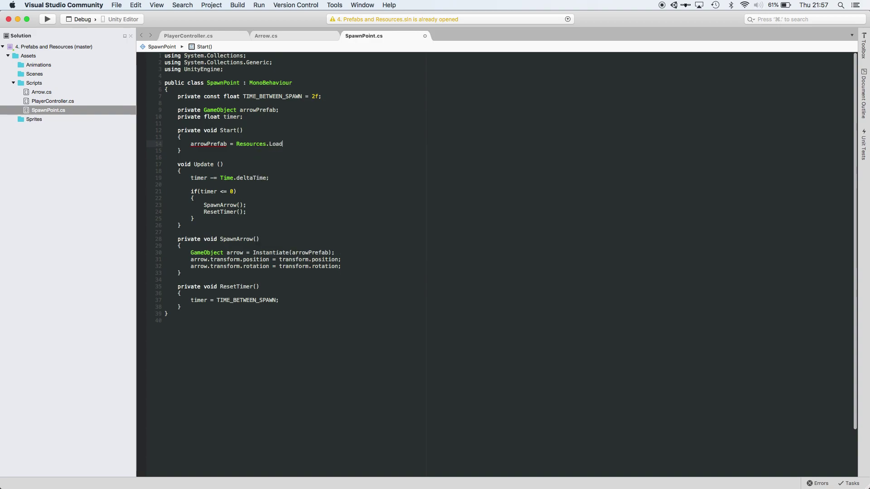
pyautogui.write('<Gam>')
pyautogui.press('Tab')
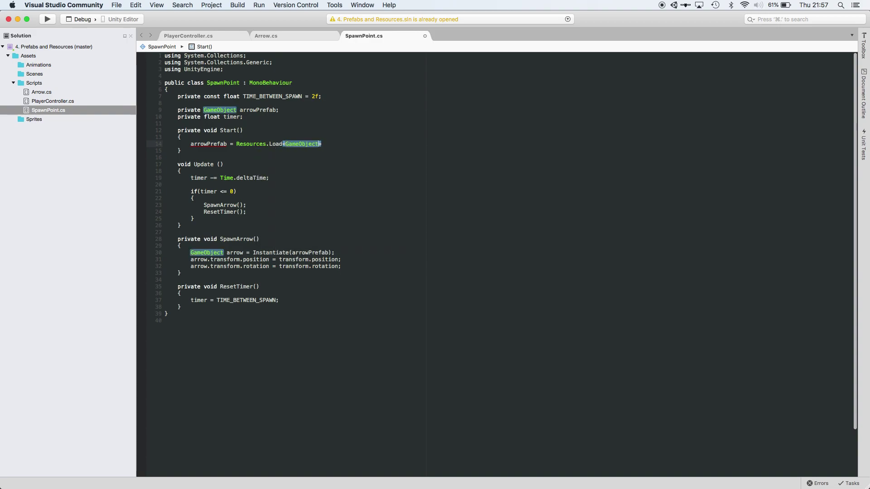
pyautogui.write('(@')
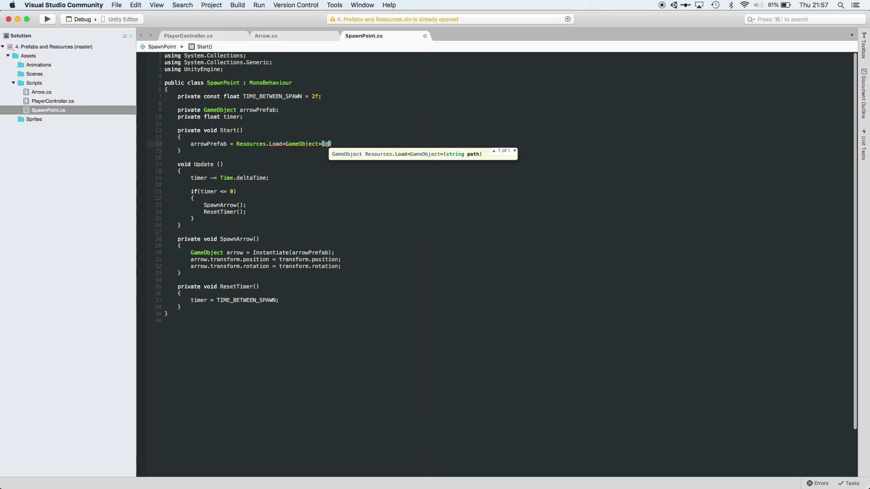
pyautogui.write('Arrow')
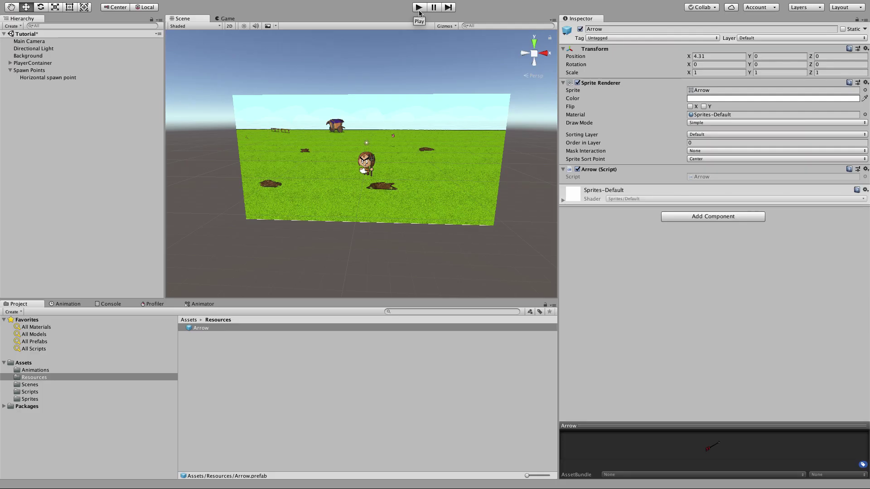
# Duplicate Horizontal spawn point twice, naming the copies Vertical spawn point and Vertical spawn point 2.
pyautogui.click(45, 78)
pyautogui.press('super+d')
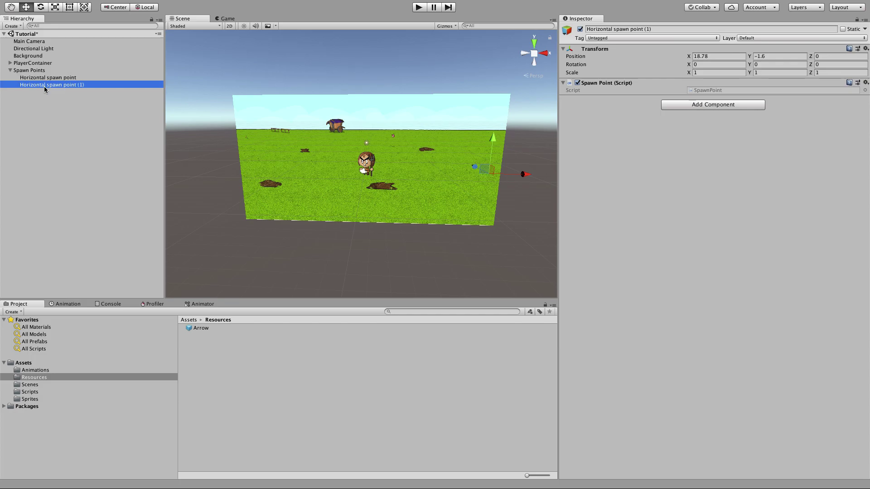
pyautogui.click(51, 86)
pyautogui.write('Vertic')
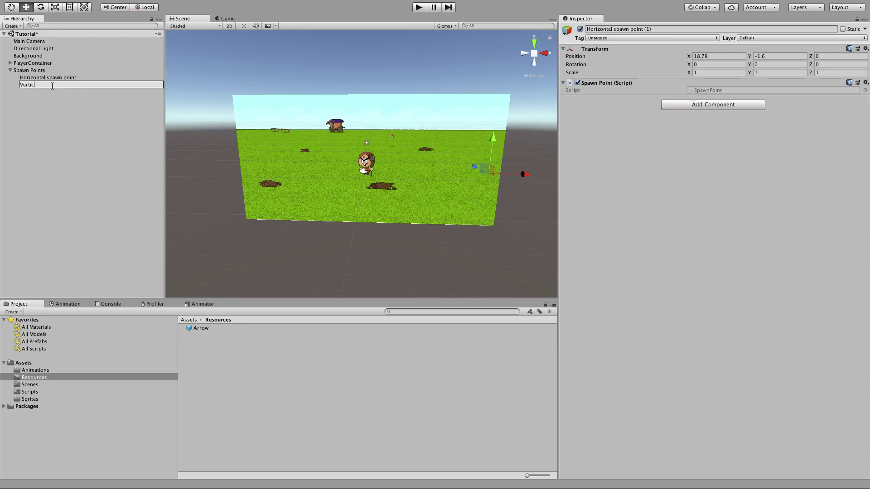
pyautogui.write('al spawn point')
pyautogui.press('Return')
pyautogui.press('super+d')
pyautogui.click(93, 92)
pyautogui.doubleClick(93, 91)
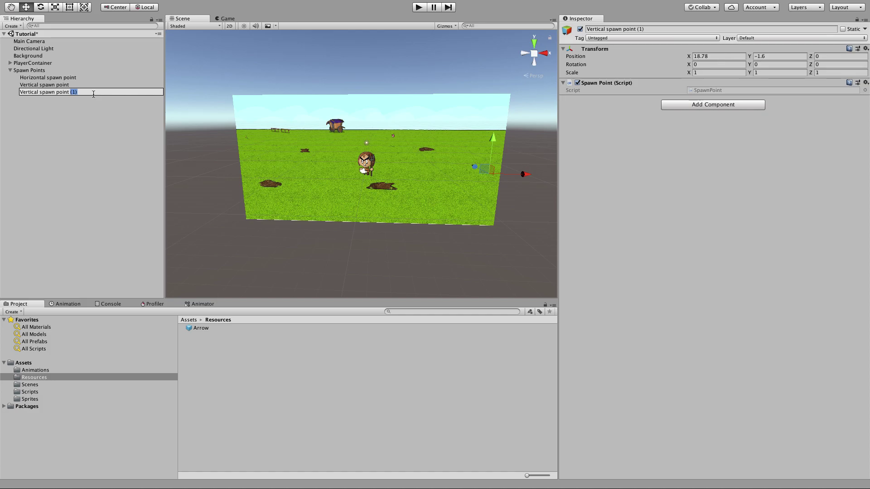
pyautogui.write('2')
pyautogui.press('Return')
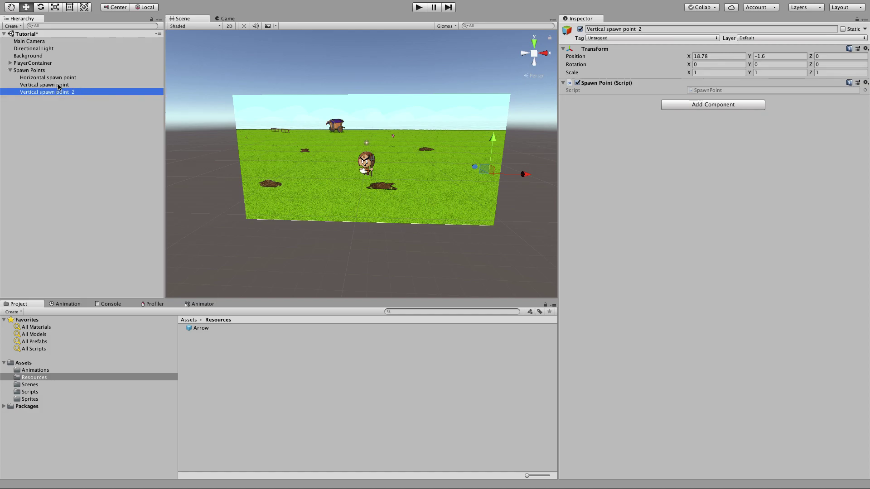
# Drag both vertical spawn points up above the playing field, toward its left side.
pyautogui.click(111, 84)
pyautogui.moveTo(521, 174); pyautogui.dragTo(390, 182)
pyautogui.moveTo(383, 138); pyautogui.dragTo(376, 65)
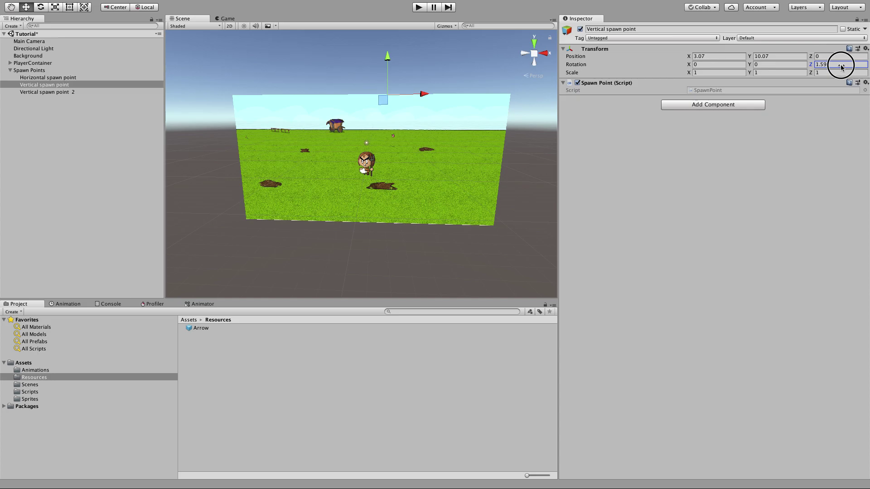
pyautogui.click(520, 187)
pyautogui.moveTo(523, 176); pyautogui.dragTo(361, 177)
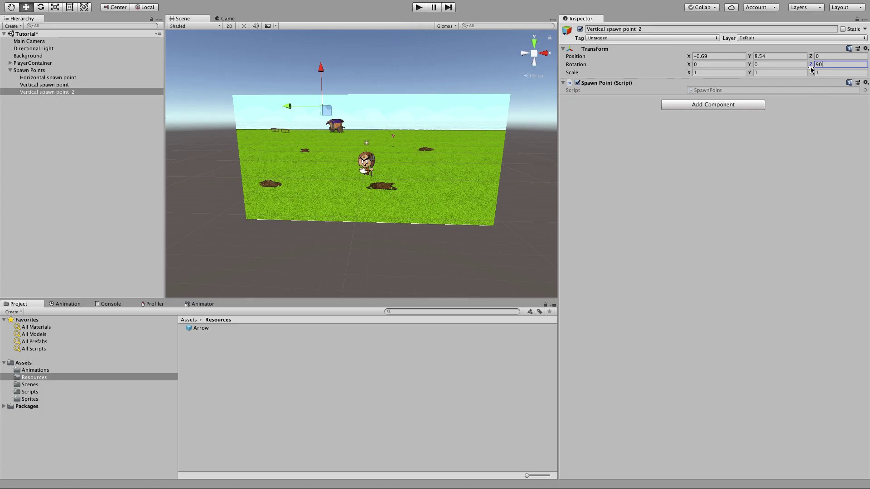
# Play the game and steer the player with the arrow keys as arrows come from side and above.
pyautogui.click(418, 8)
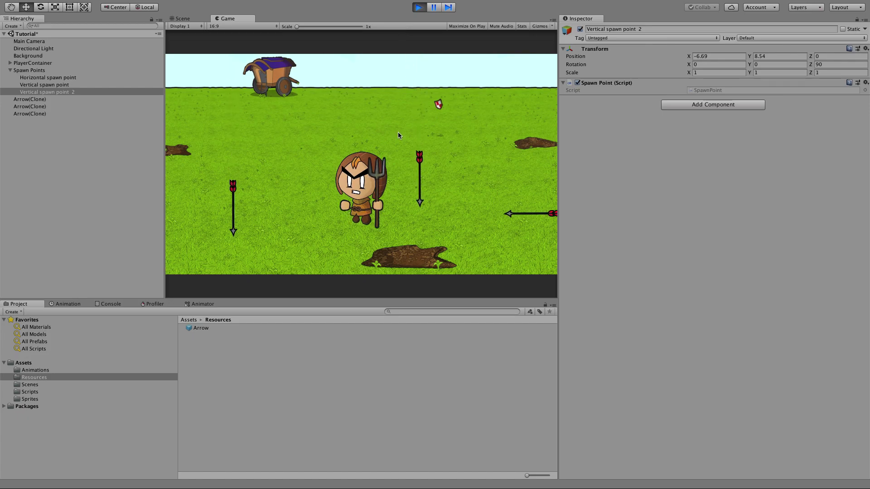
pyautogui.press('Left')
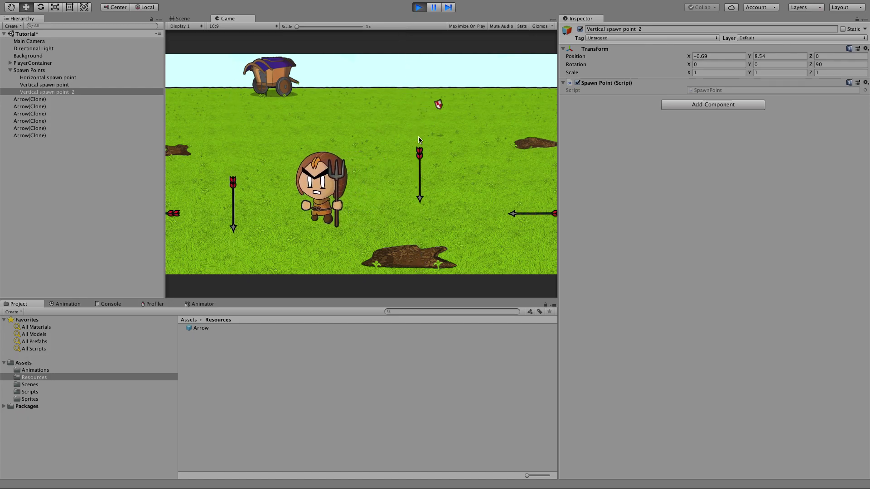
pyautogui.press('Up')
pyautogui.press('Right')
pyautogui.press('Down')
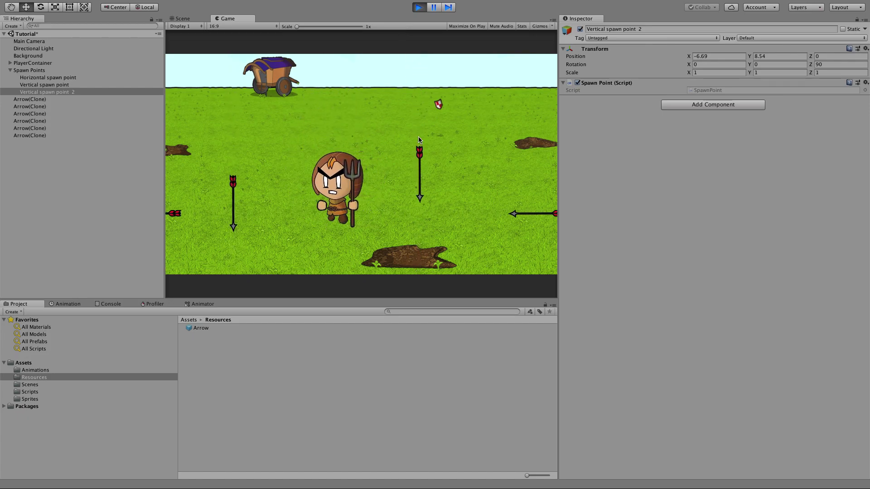
pyautogui.press('Up')
pyautogui.press('Right')
pyautogui.press('Down')
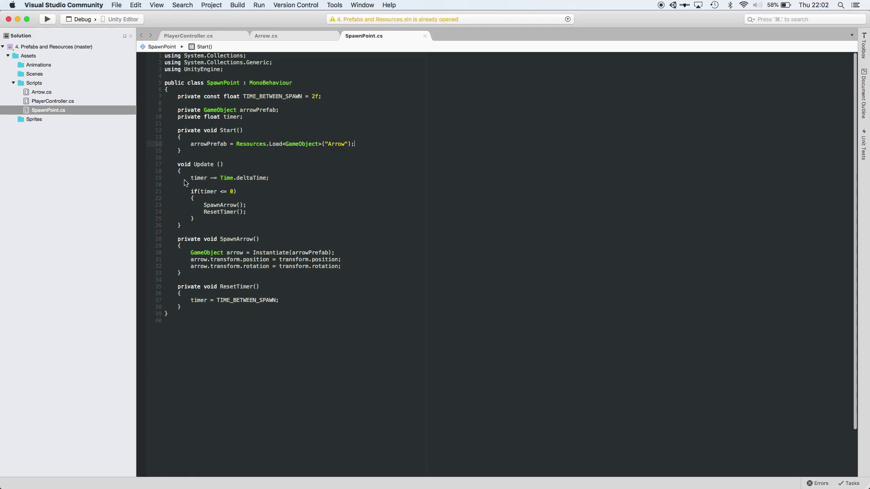
# Add public bool randomiseSpawnPoint plus public float minSpawnPoint and maxSpawnPoint fields below the spawn-time constant.
pyautogui.click(208, 105)
pyautogui.press('Return')
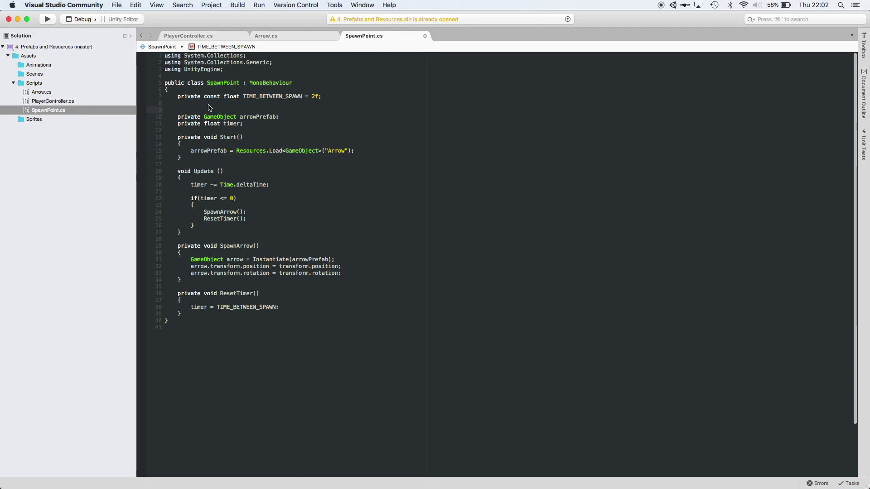
pyautogui.write('public bool rando')
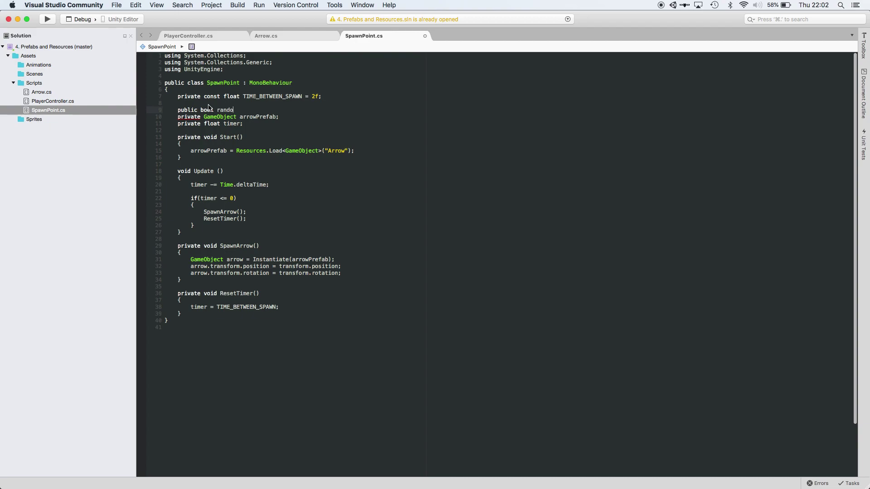
pyautogui.write('miseSpawnPoint;')
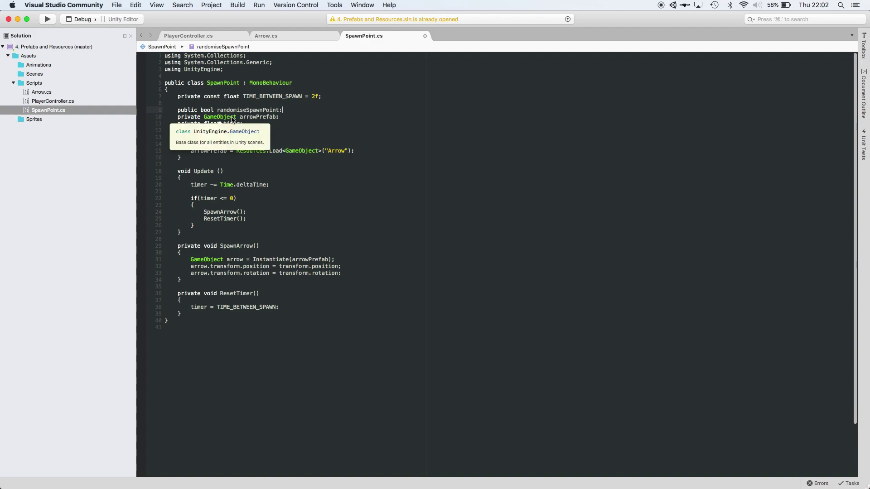
pyautogui.press('Return')
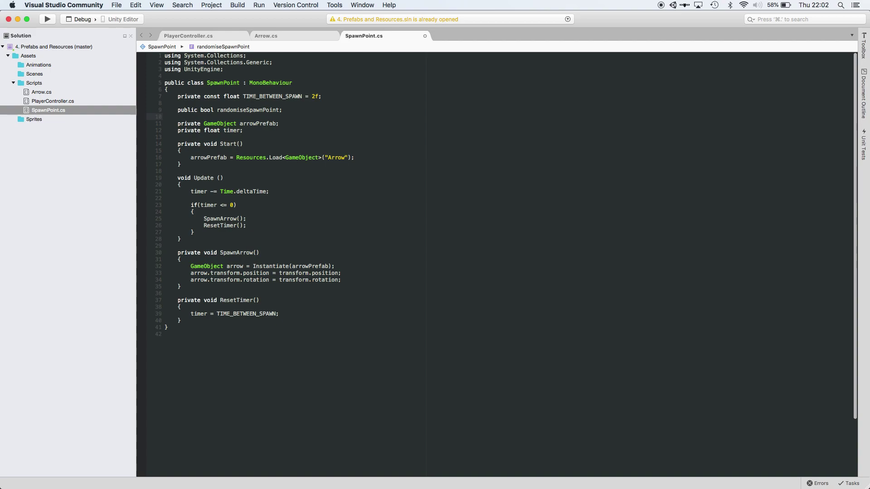
pyautogui.write('pub')
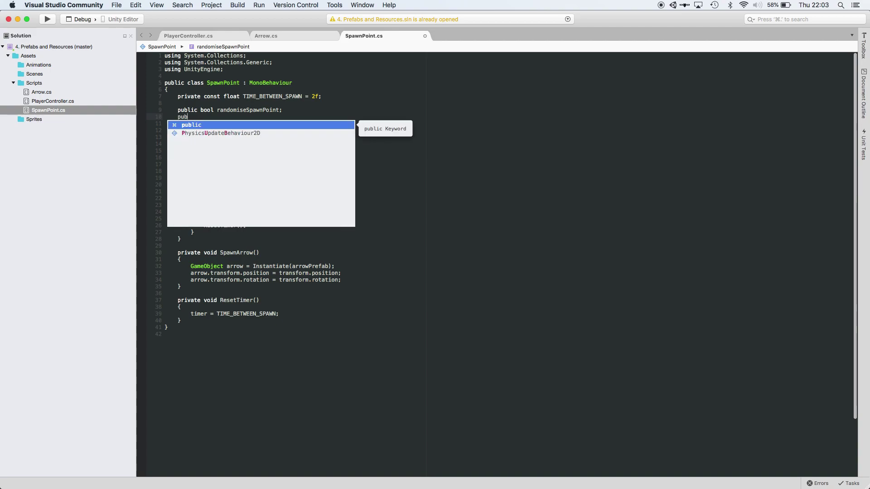
pyautogui.write('lic float minSpawnPoint;')
pyautogui.press('Return')
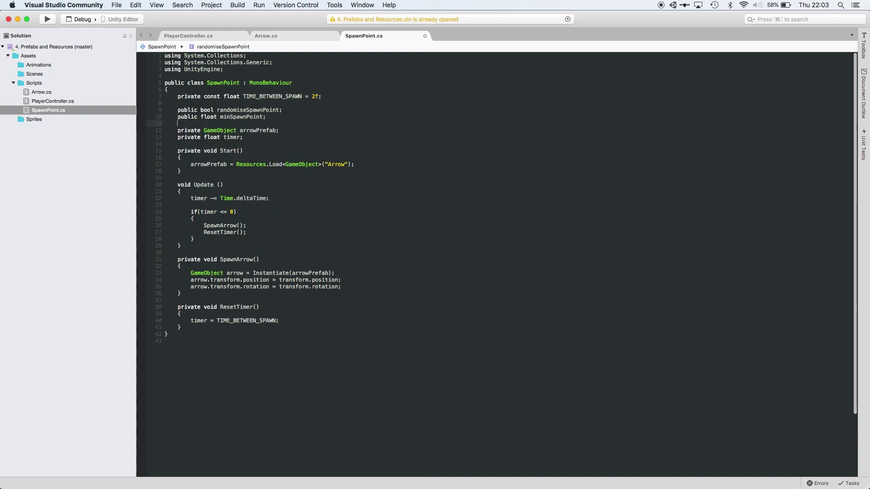
pyautogui.write('public float ')
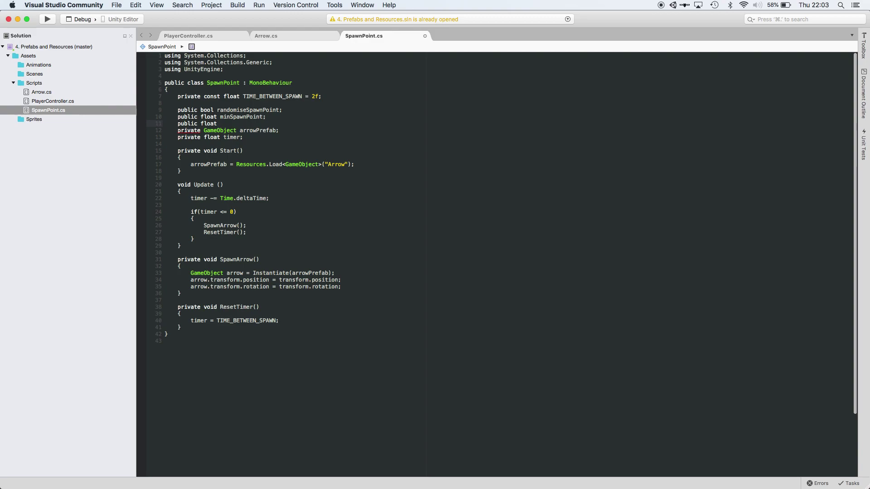
pyautogui.write('maxSpawnPoint;')
# Add an if (randomiseSpawnPoint) block at the top of SpawnArrow.
pyautogui.click(217, 268)
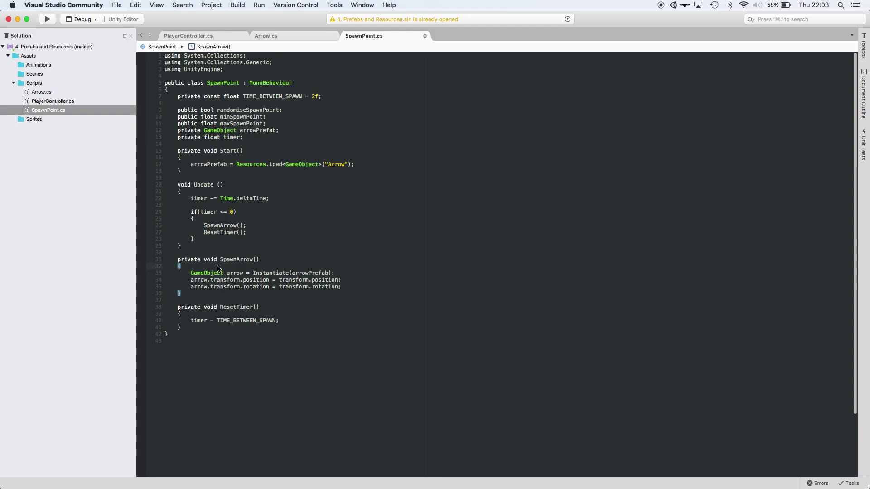
pyautogui.press('Return')
pyautogui.press('Return')
pyautogui.press('Up')
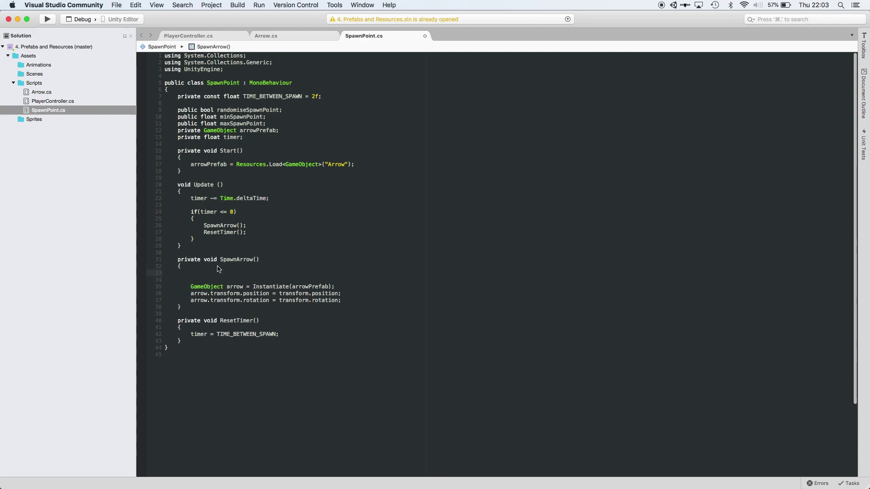
pyautogui.write('if(rand')
pyautogui.press('Tab')
pyautogui.write(')')
pyautogui.press('Return')
pyautogui.write('{')
pyautogui.press('Return')
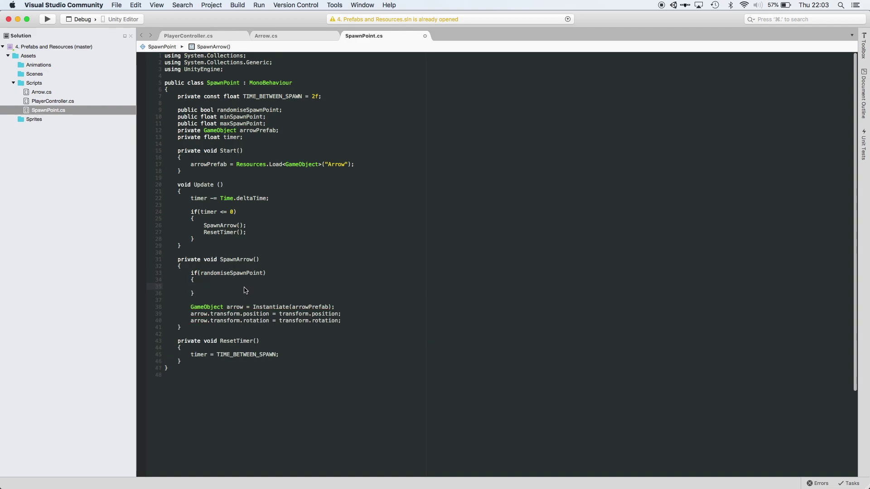
# Declare a Vector2 currentPosition variable above the if block.
pyautogui.click(181, 266)
pyautogui.press('Return')
pyautogui.press('Return')
pyautogui.press('Up')
pyautogui.write('Vector2 curre')
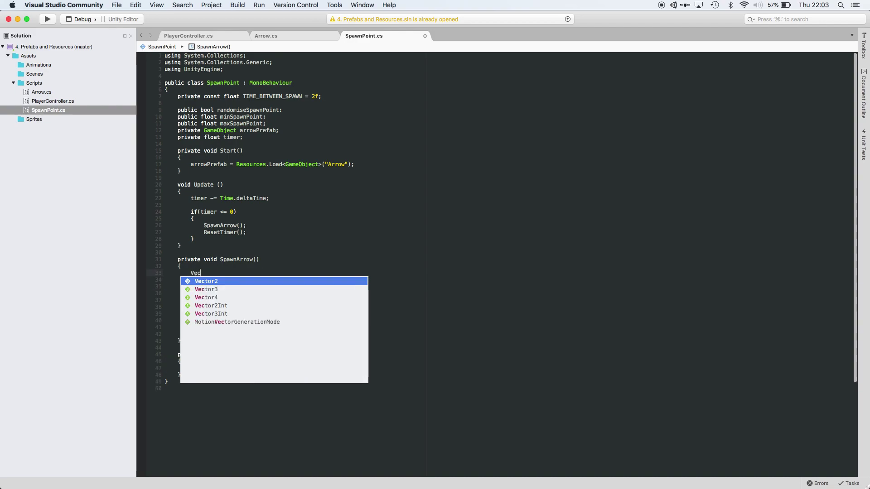
pyautogui.write('ntPosition = transform.position;')
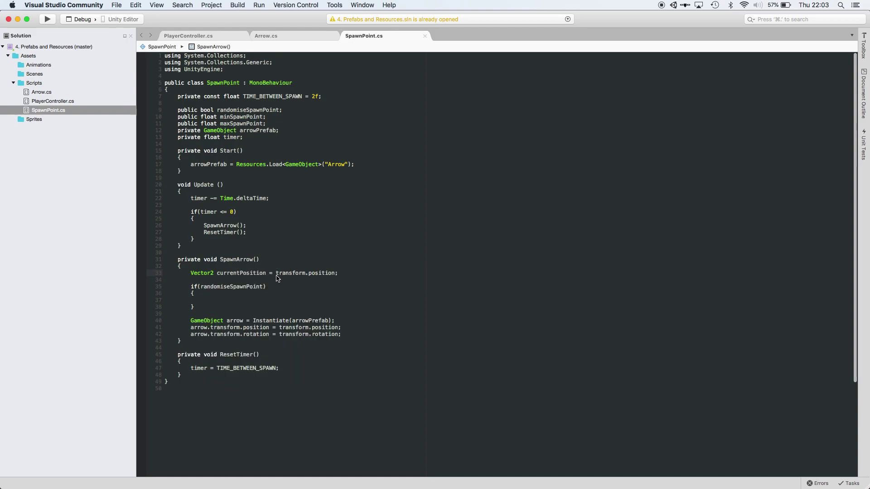
# Inside the if block, offset currentPosition by a random value between minSpawnPoint and maxSpawnPoint.
pyautogui.click(248, 295)
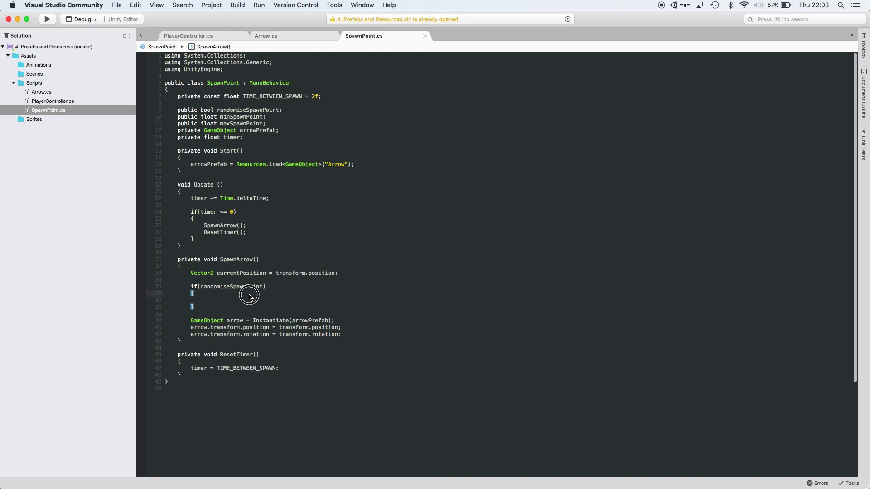
pyautogui.press('Down')
pyautogui.write('float randomPo')
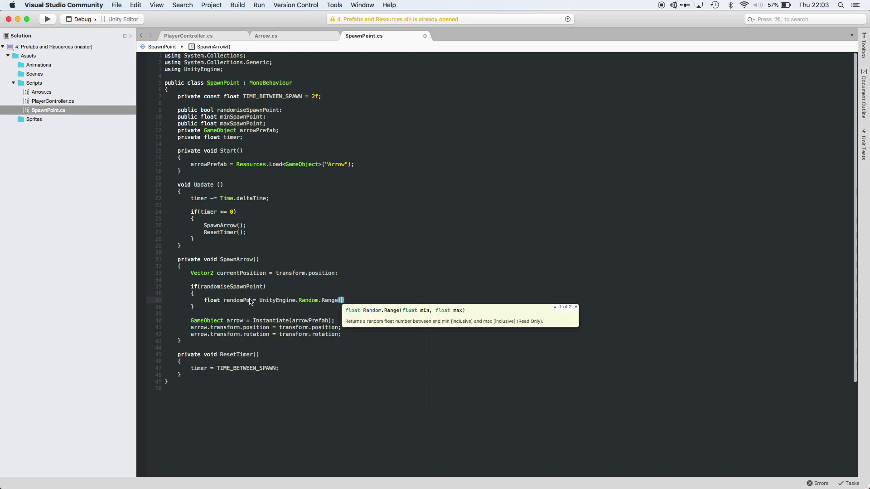
pyautogui.write('min')
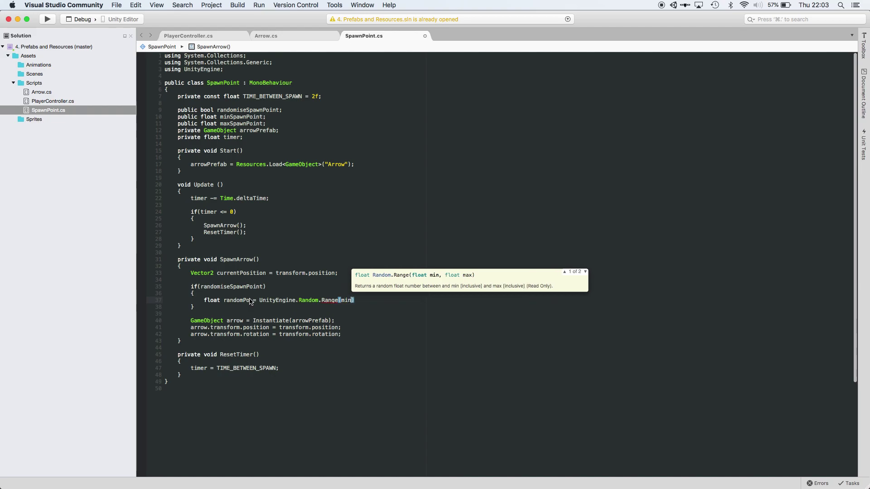
pyautogui.write('SpawnPoint, ma')
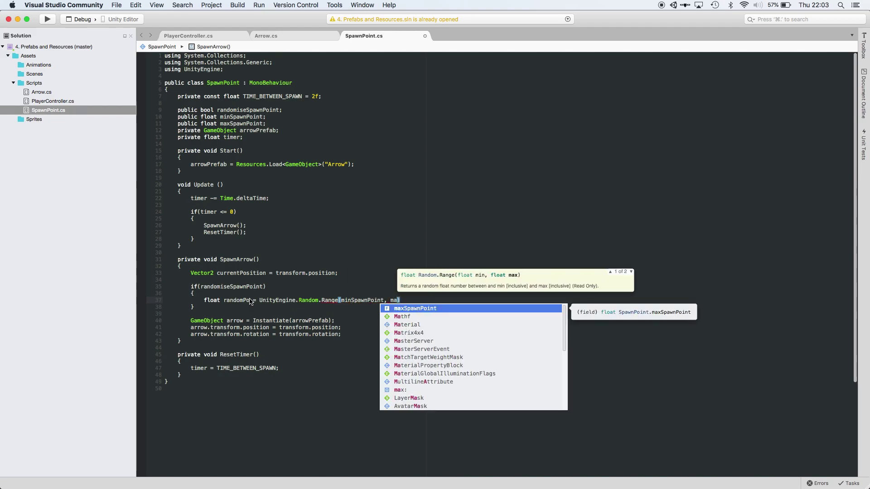
pyautogui.write('xs')
pyautogui.press('Tab')
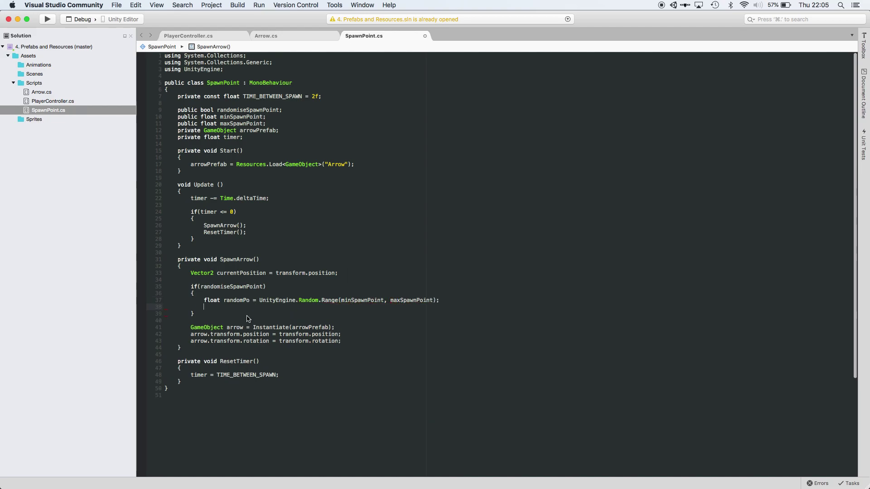
pyautogui.write('curr')
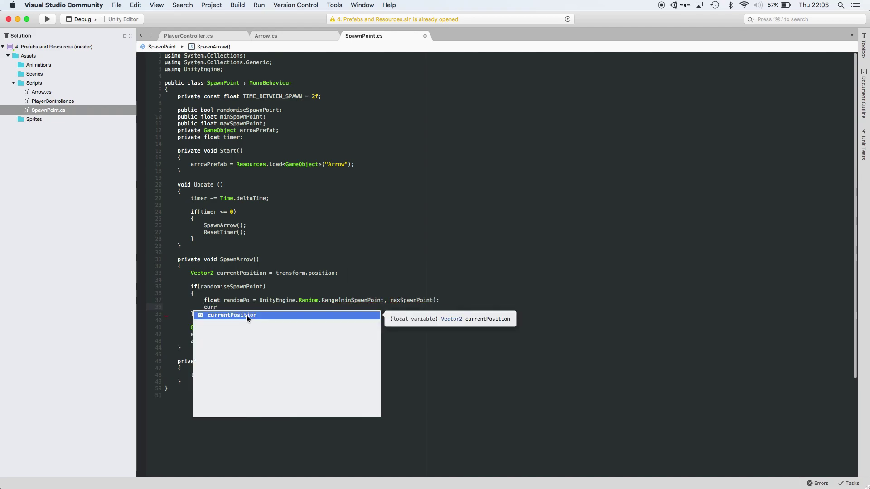
pyautogui.press('Tab')
pyautogui.write('+= ')
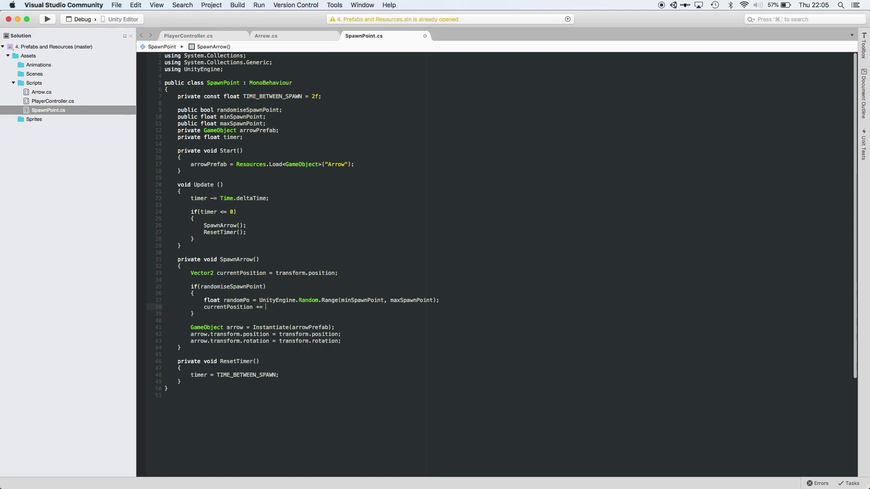
pyautogui.write('(')
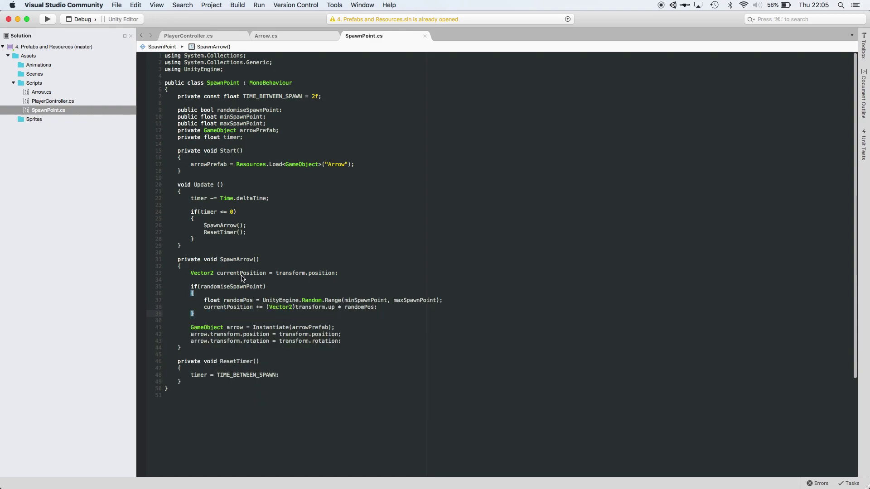
# Set the arrow's position from currentPosition instead of transform.position.
pyautogui.click(242, 274)
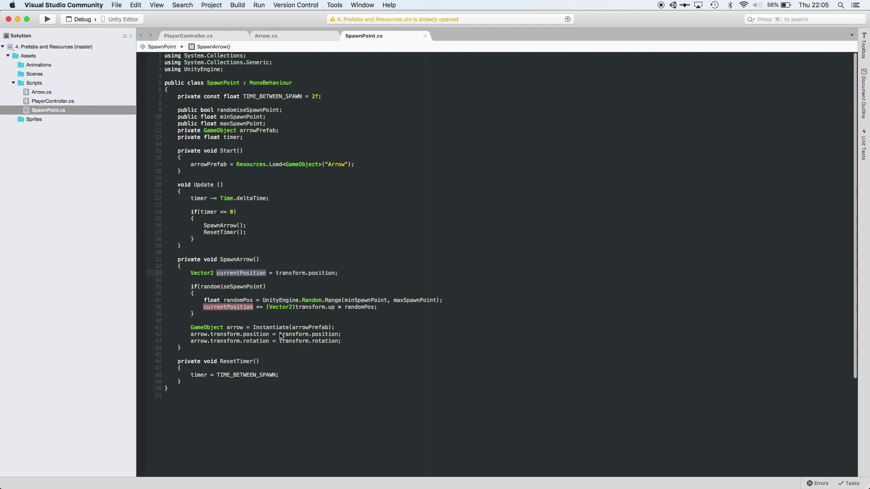
pyautogui.moveTo(280, 336); pyautogui.dragTo(338, 336)
pyautogui.write('currentPosition')
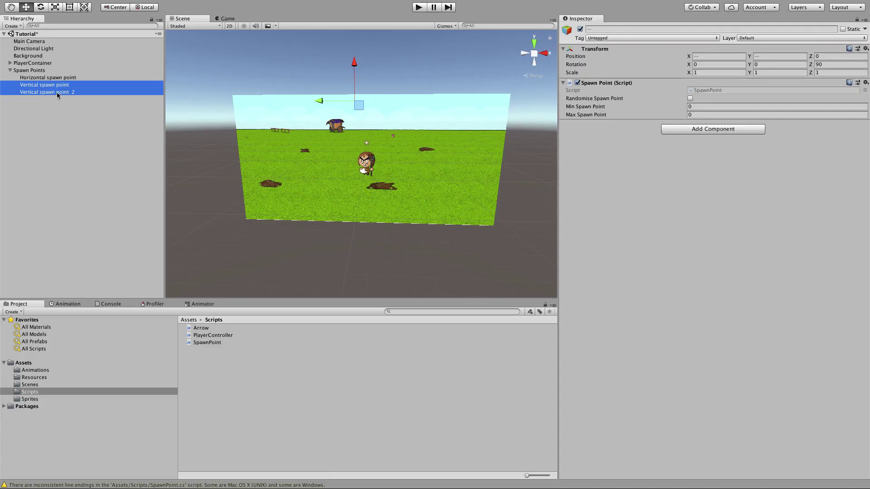
# Tick Randomise Spawn Point and set Min Spawn Point -5 and Max Spawn Point 5.
pyautogui.click(690, 98)
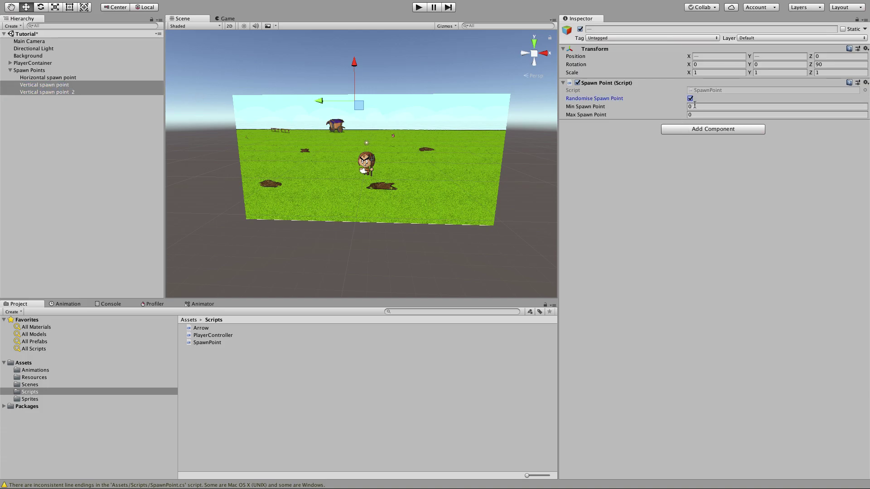
pyautogui.click(695, 106)
pyautogui.write('-5')
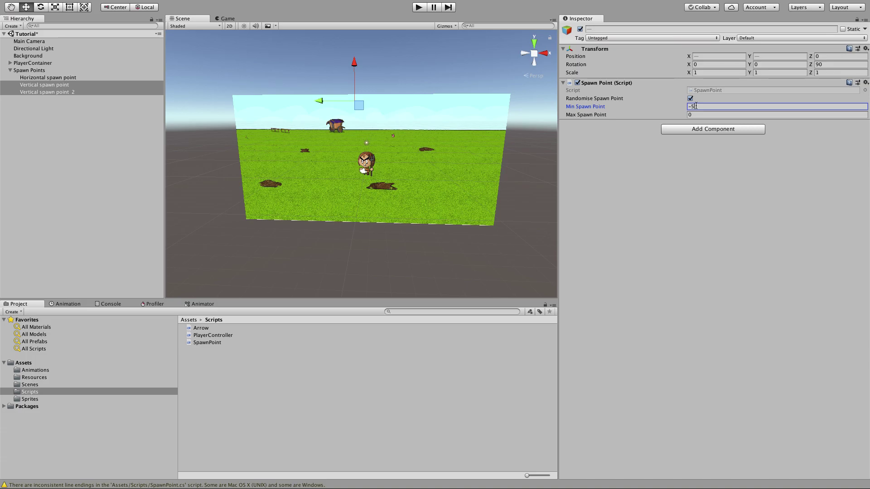
pyautogui.press('Tab')
pyautogui.write('5')
# Play the game and dodge the randomly placed falling arrows with the arrow keys.
pyautogui.press('super+p')
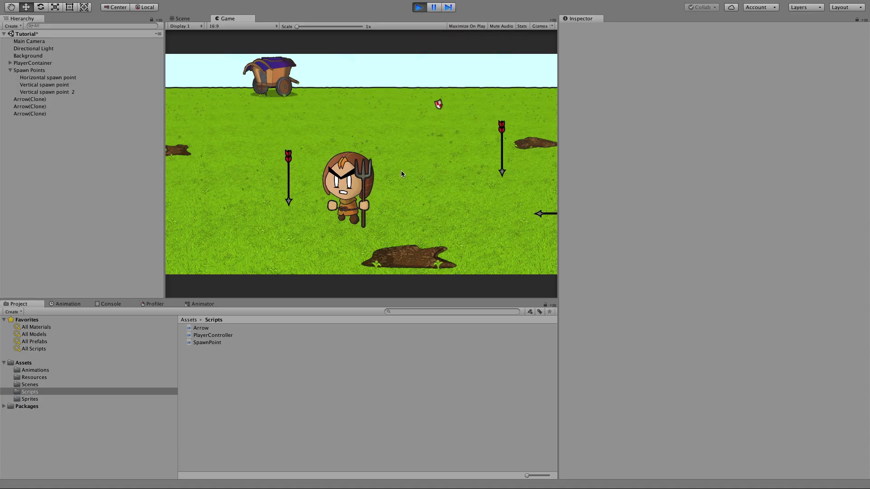
pyautogui.press('Left')
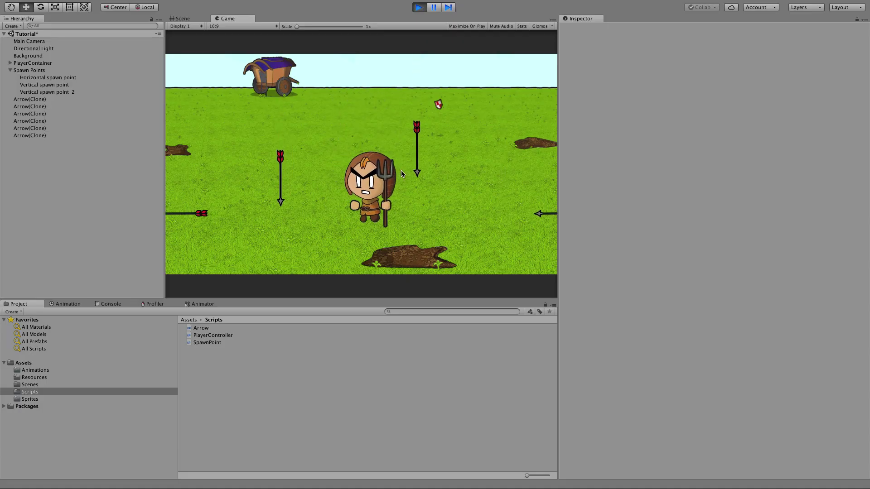
pyautogui.press('Up')
pyautogui.press('Down')
pyautogui.press('Left')
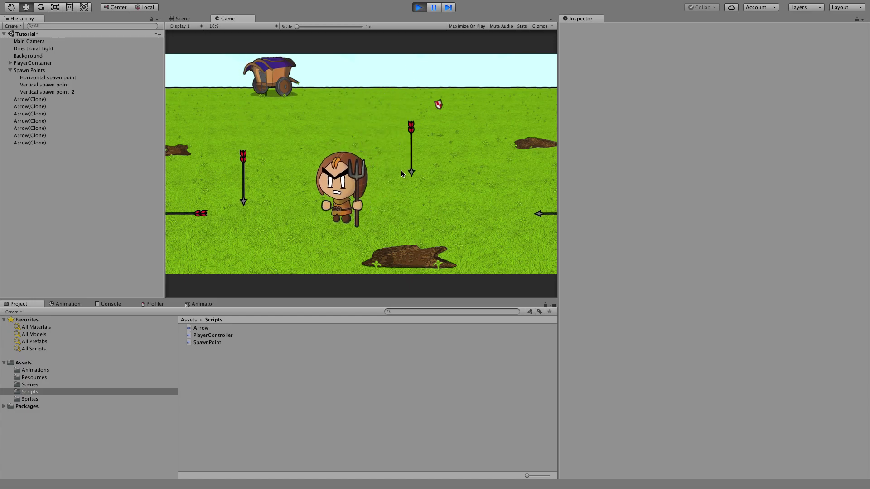
pyautogui.press('Up')
pyautogui.press('Right')
pyautogui.press('super+p')
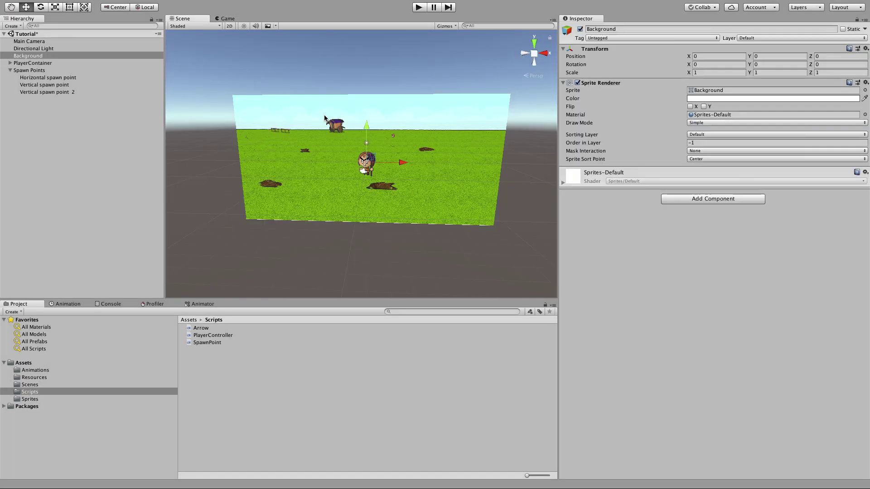